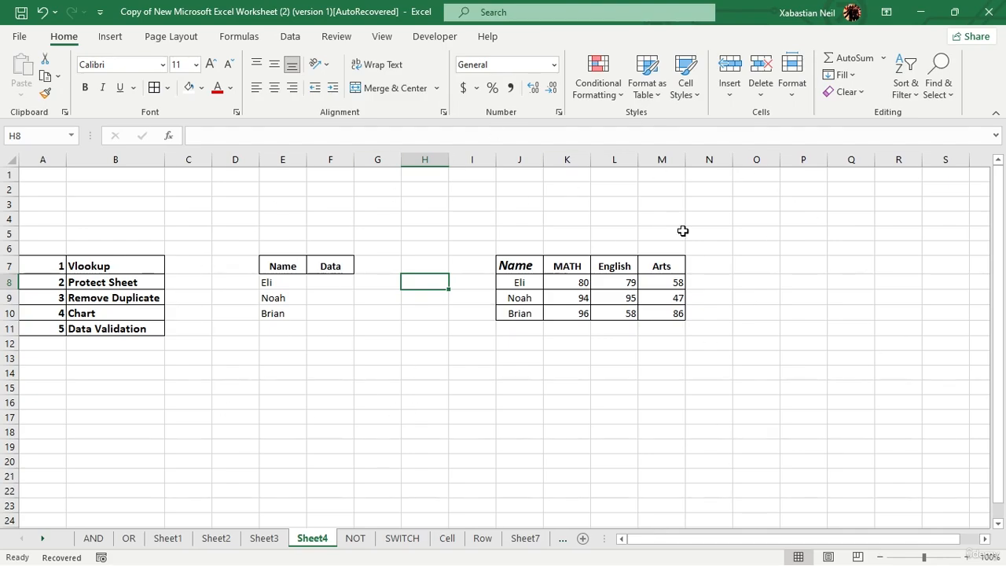
Step: Start a VLOOKUP formula in Eli's Data cell F8, fixing the mistyped function name
{"action": "double_click", "coordinate": [331, 279]}
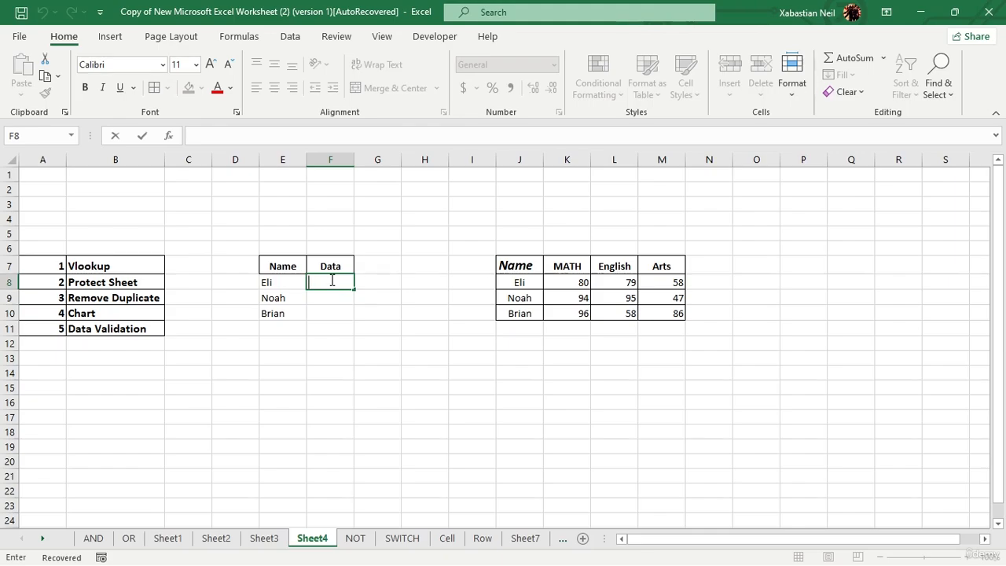
{"action": "type", "text": "=vlop"}
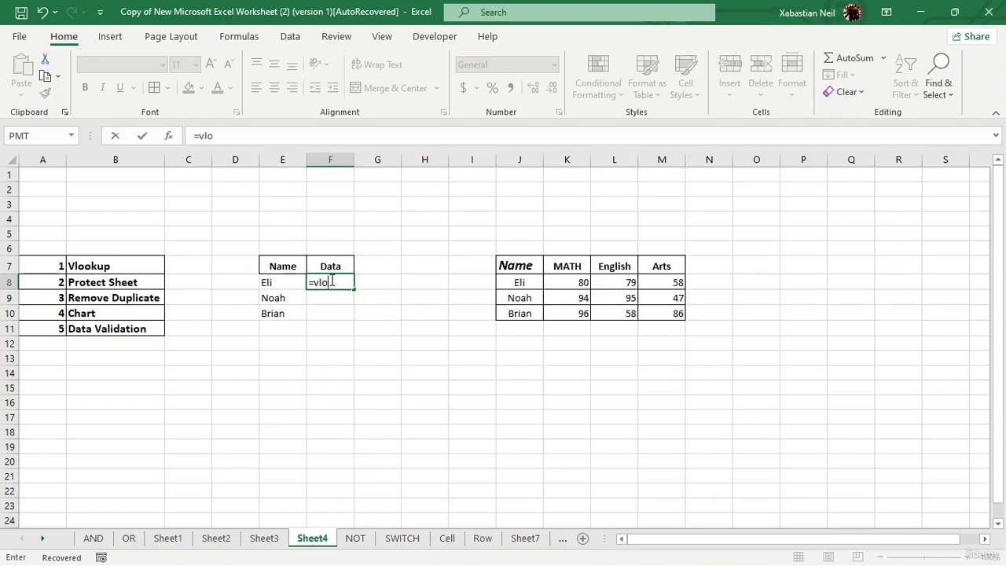
{"action": "key", "text": "Tab"}
{"action": "double_click", "coordinate": [331, 282]}
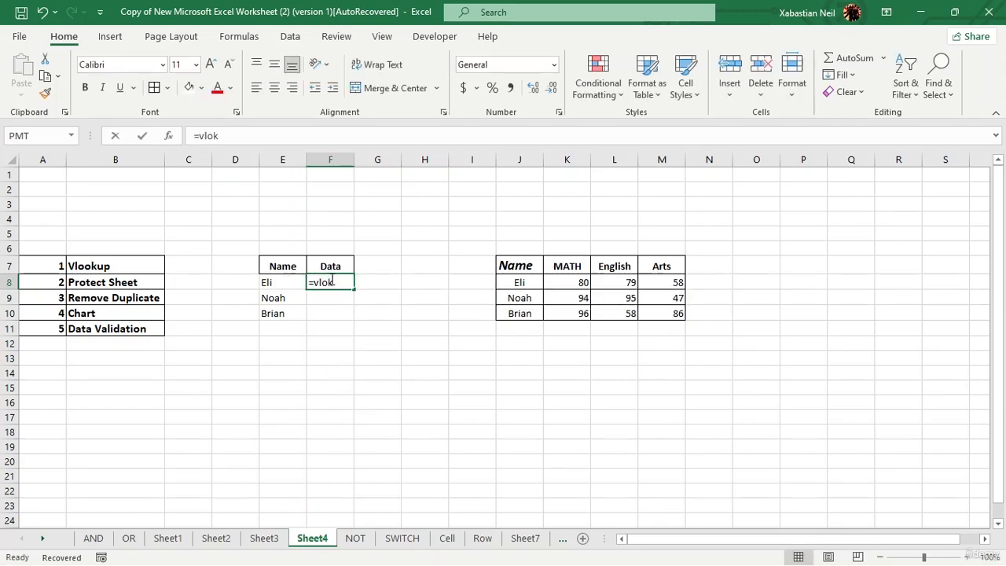
{"action": "key", "text": "BackSpace"}
{"action": "key", "text": "Tab"}
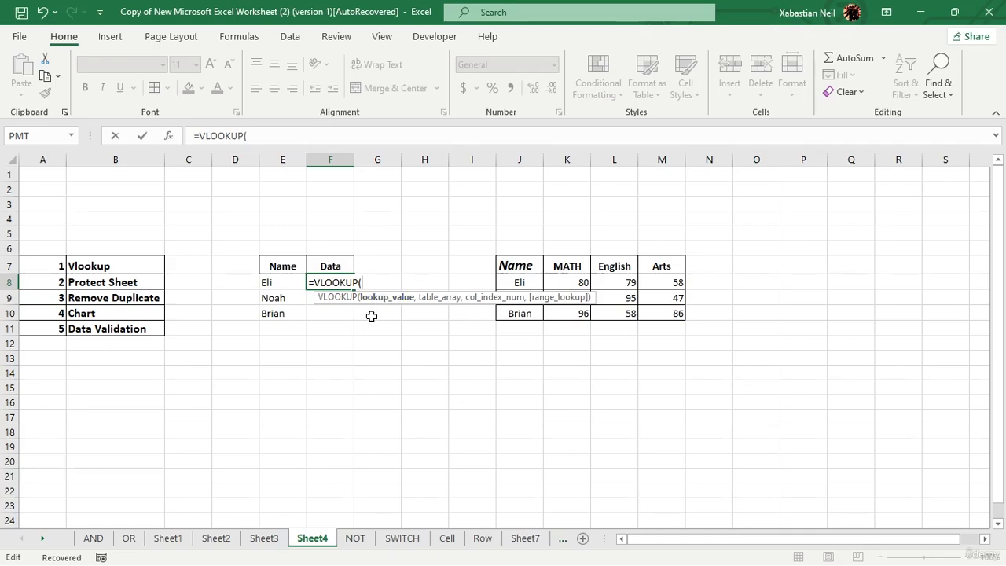
Step: Complete =VLOOKUP(E8,J7:M10,3,FALSE) in F8 and commit it to return 79
{"action": "left_click", "coordinate": [280, 281]}
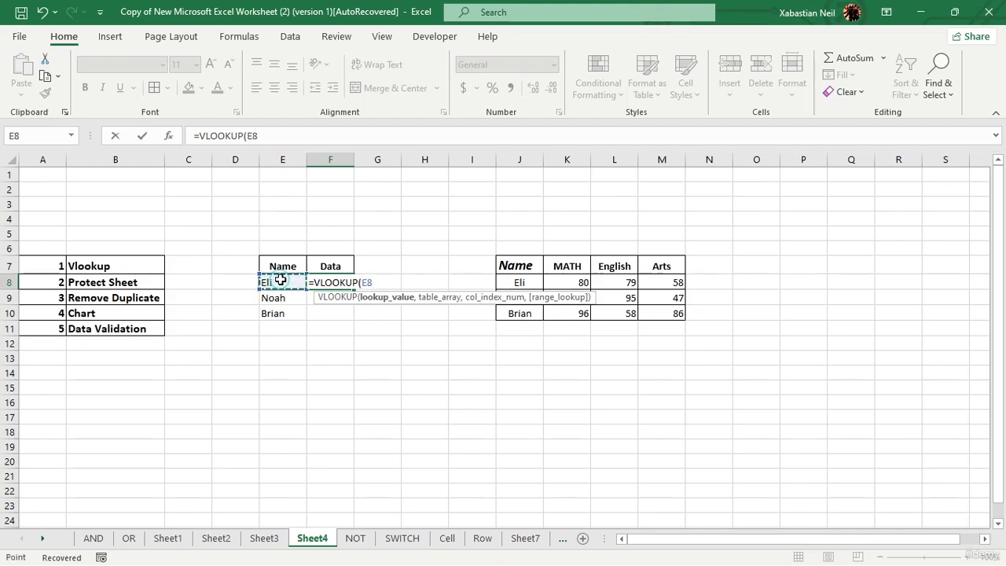
{"action": "type", "text": ","}
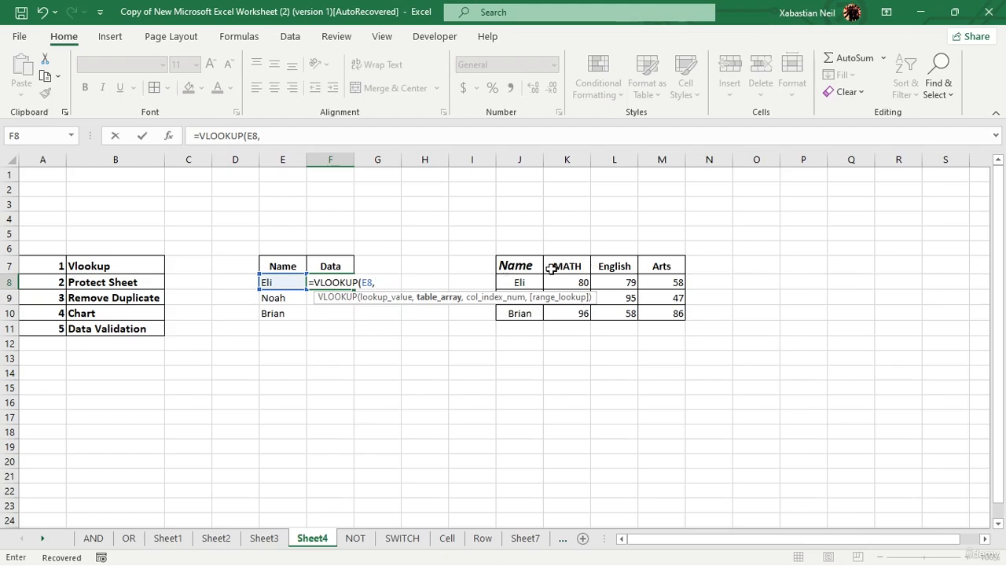
{"action": "left_click_drag", "start_coordinate": [519, 265], "coordinate": [678, 315]}
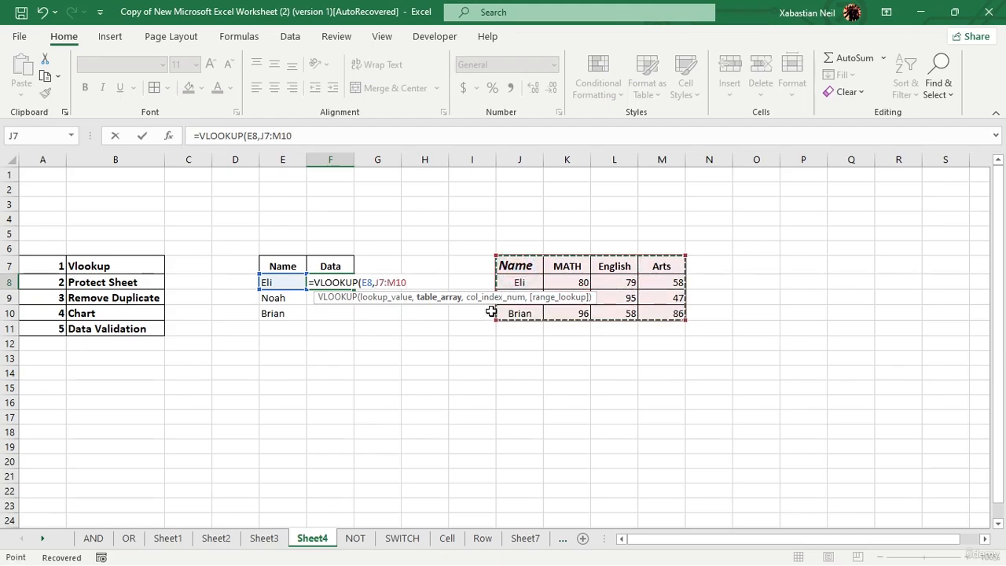
{"action": "type", "text": ","}
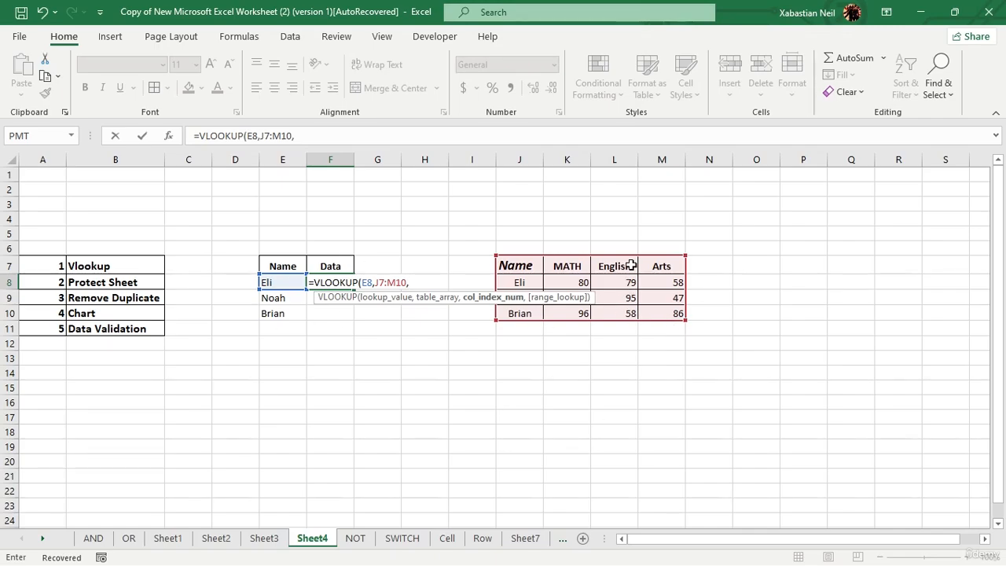
{"action": "type", "text": "3,"}
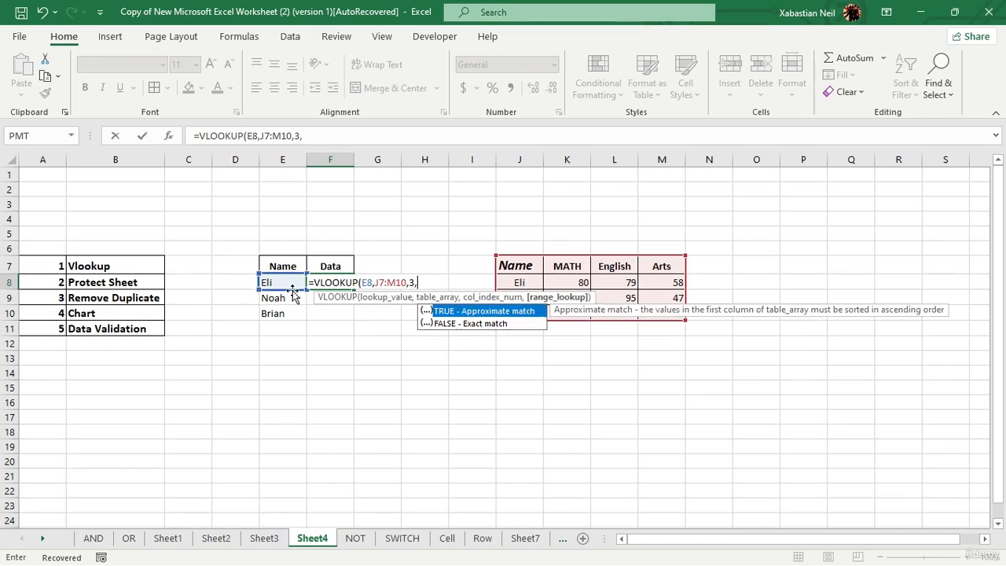
{"action": "double_click", "coordinate": [511, 325]}
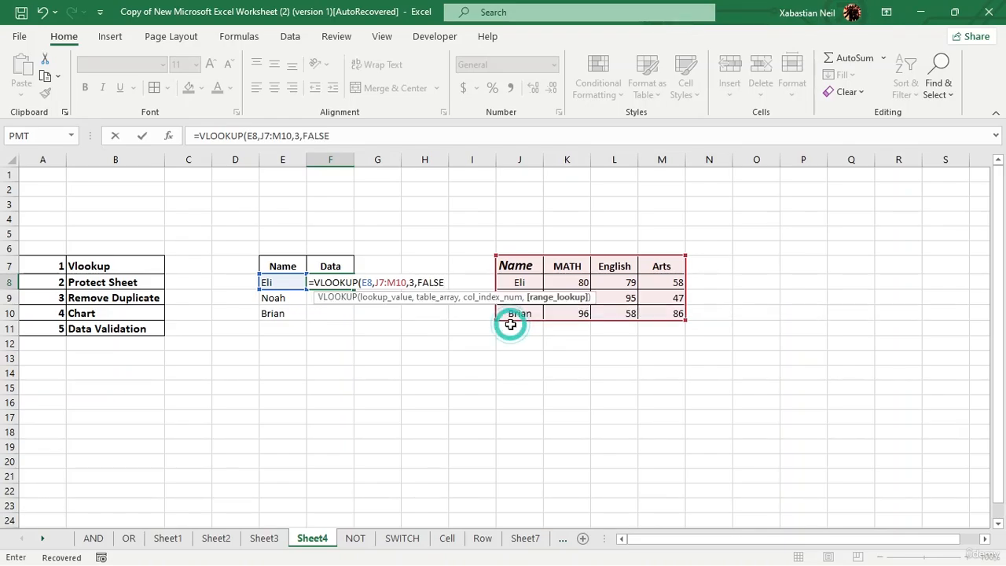
{"action": "type", "text": ")"}
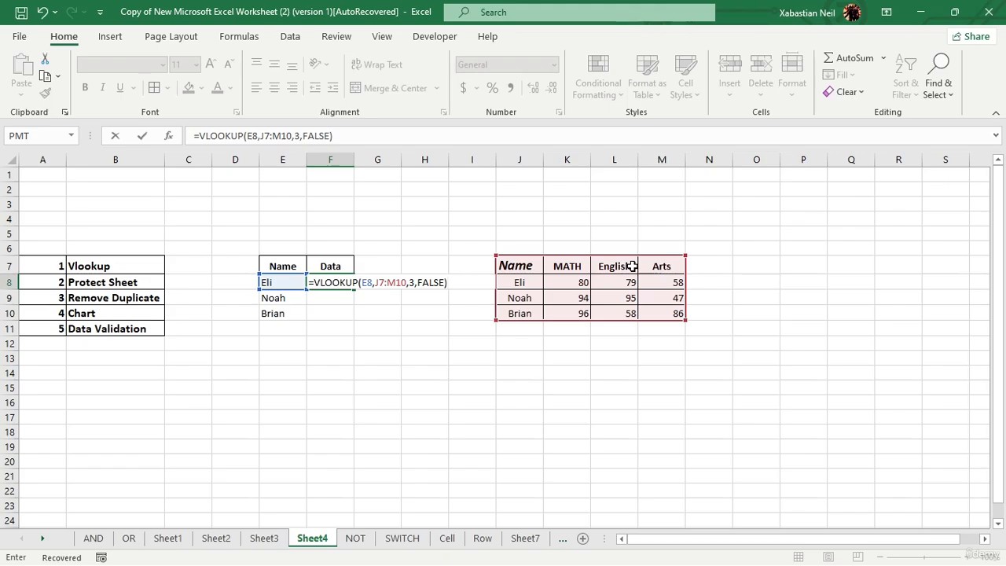
{"action": "key", "text": "Return"}
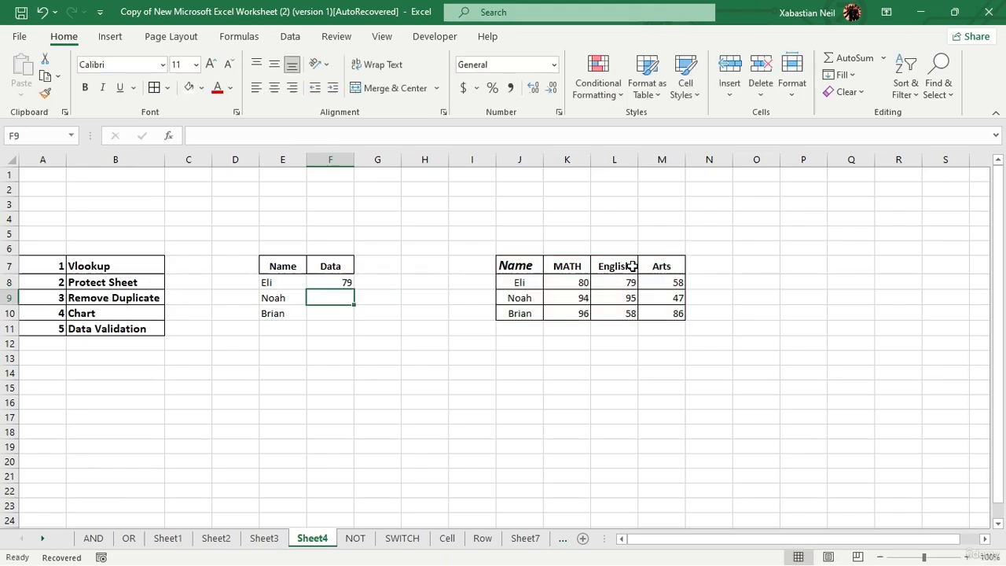
Step: Type =VLOOKUP(E9,J7:M10,4,FALSE) in F9 to fetch Noah's Arts score
{"action": "double_click", "coordinate": [338, 296]}
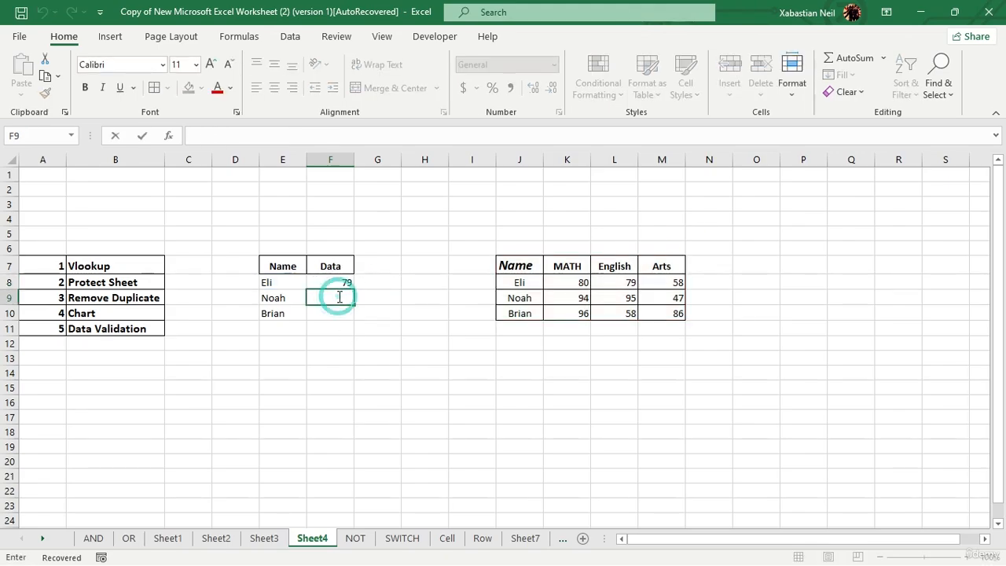
{"action": "type", "text": "="}
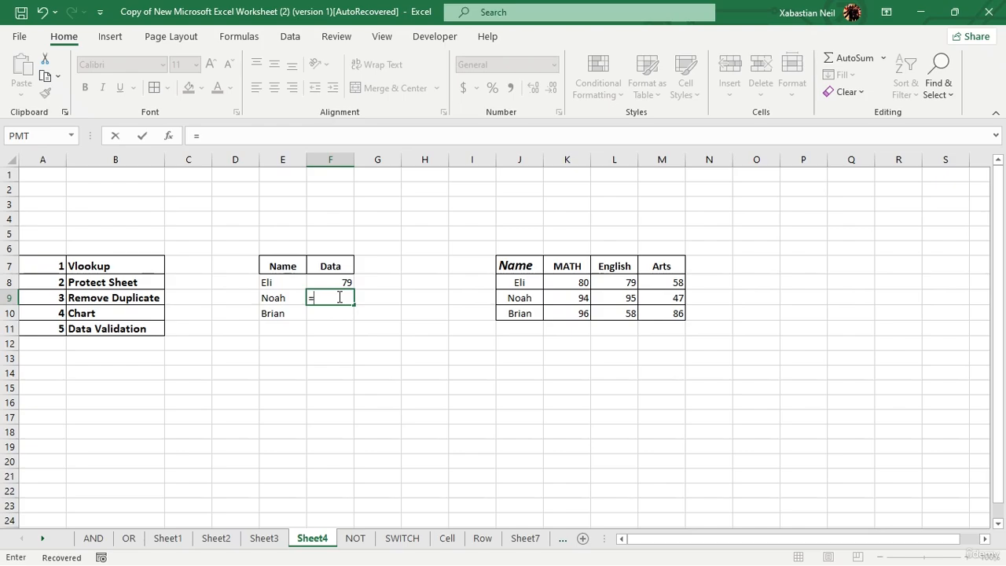
{"action": "type", "text": "vl"}
{"action": "key", "text": "Tab"}
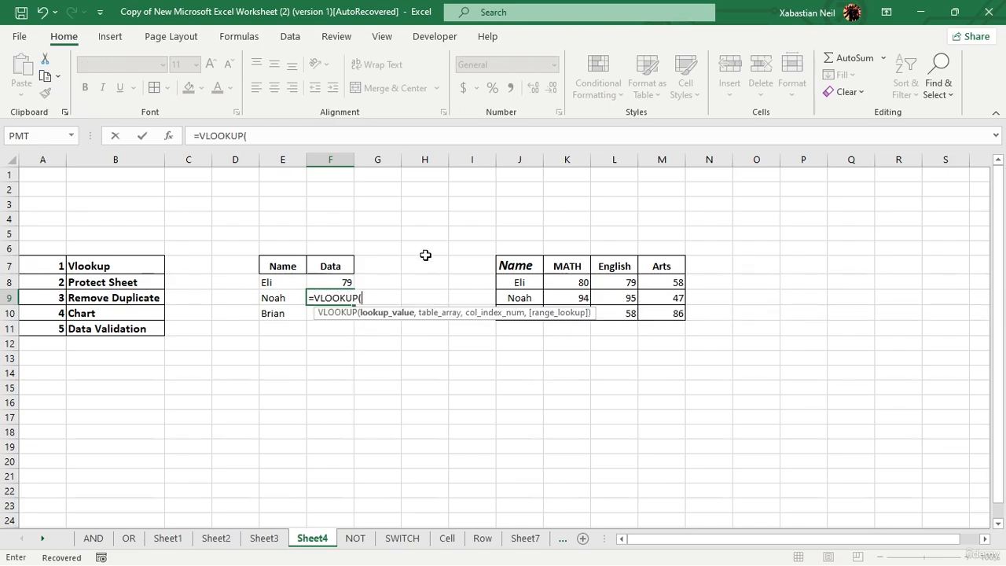
{"action": "left_click", "coordinate": [280, 298]}
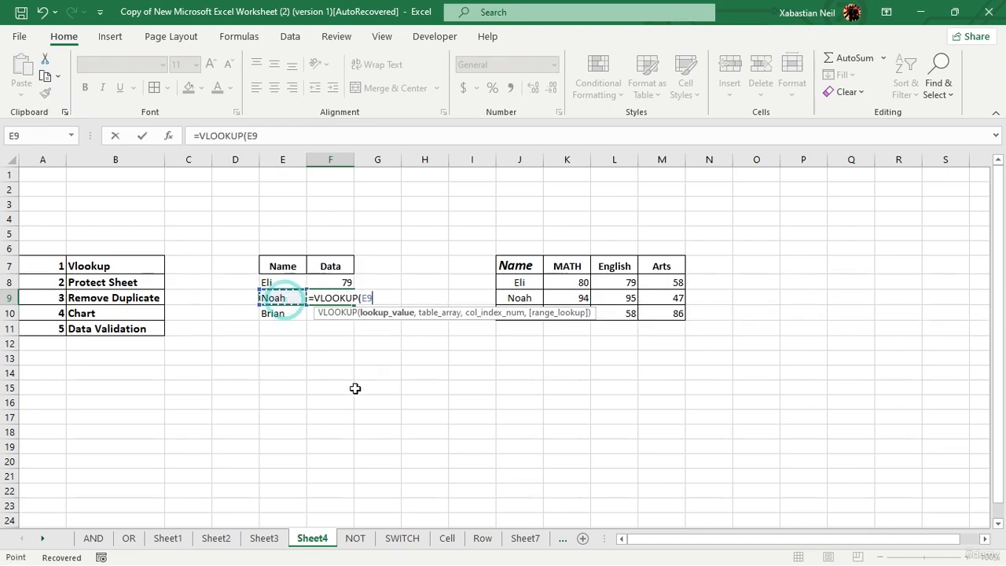
{"action": "type", "text": ","}
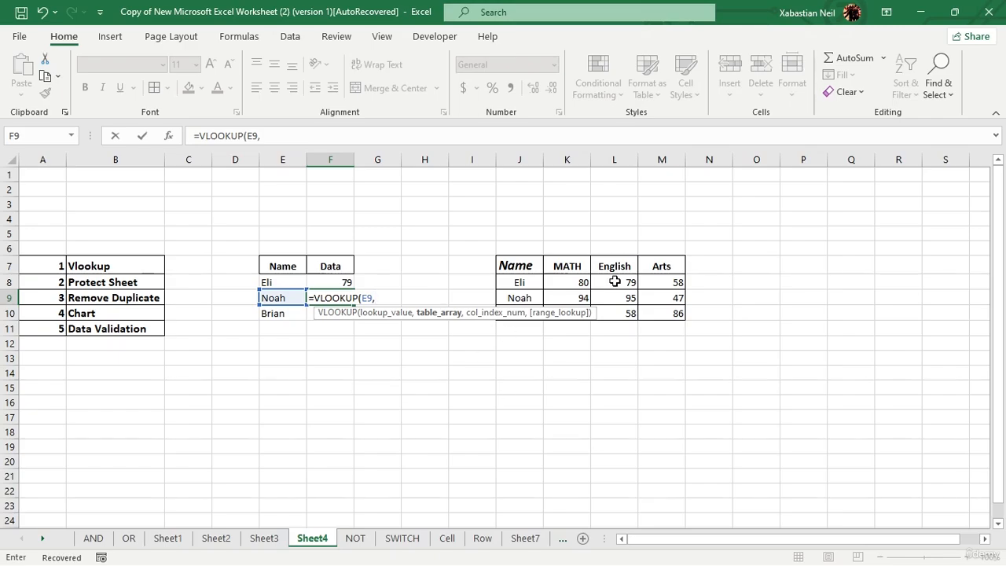
{"action": "left_click_drag", "start_coordinate": [514, 263], "coordinate": [668, 312]}
{"action": "type", "text": ","}
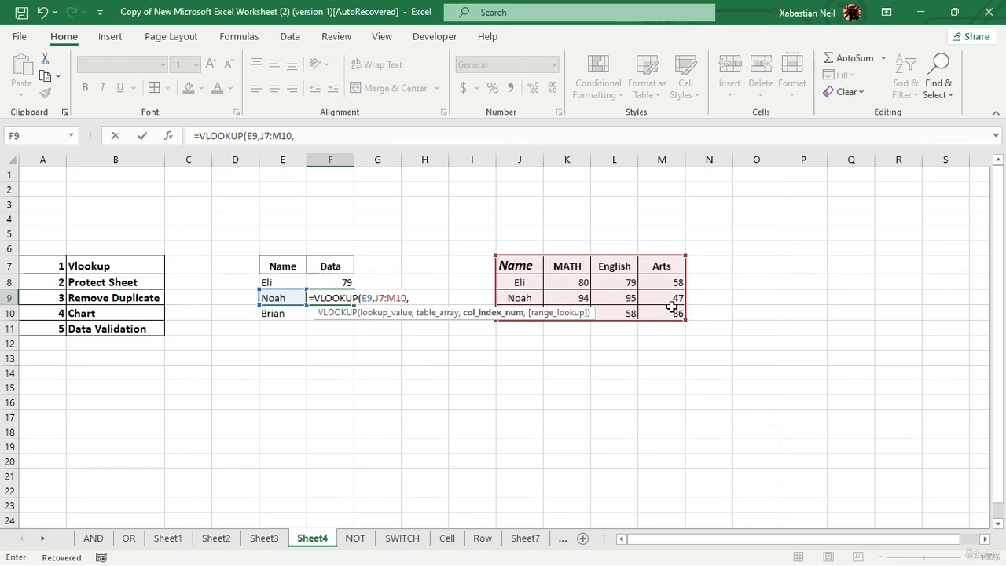
{"action": "type", "text": "4,"}
{"action": "double_click", "coordinate": [500, 335]}
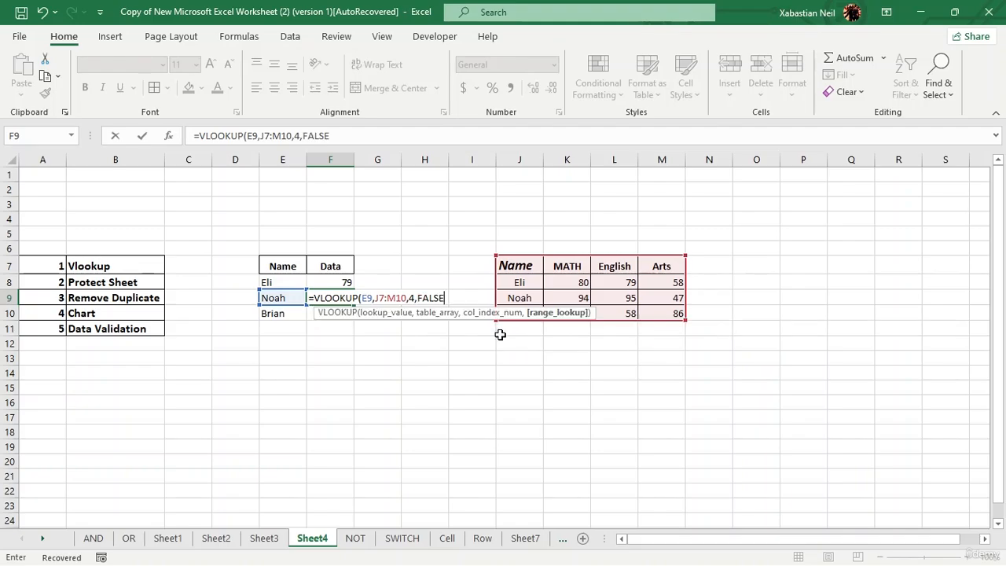
{"action": "type", "text": ")"}
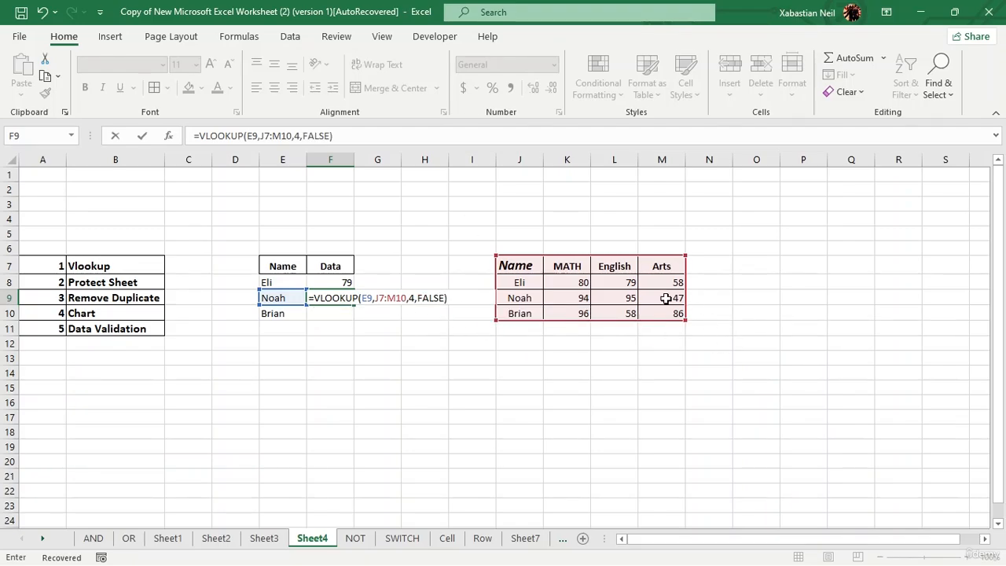
Step: Commit Noah's lookup formula in F9 so it shows 47
{"action": "key", "text": "Return"}
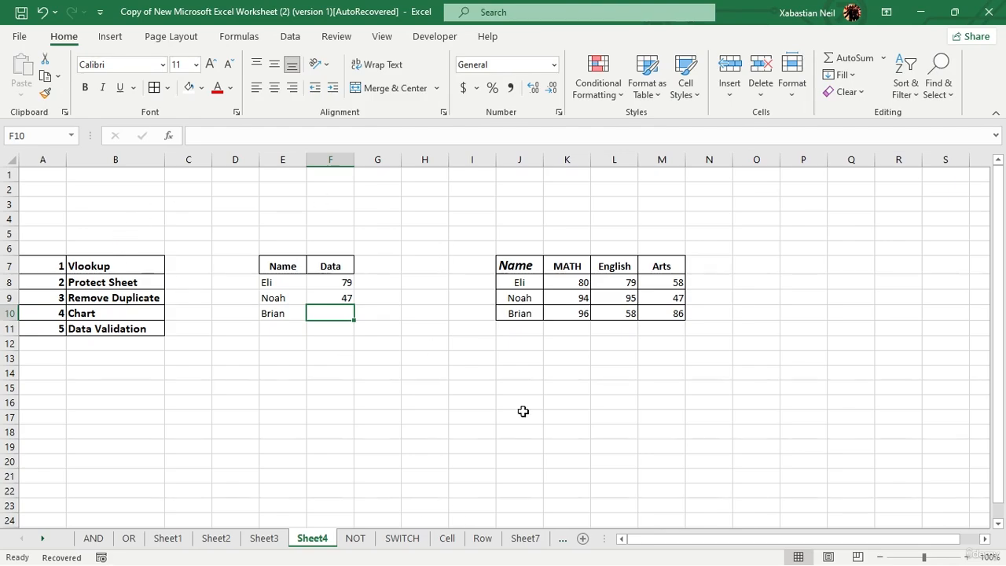
Step: Browse the Insert, Page Layout, Formulas and Data tabs, ending on the Review tab
{"action": "left_click", "coordinate": [110, 37]}
{"action": "left_click", "coordinate": [146, 37]}
{"action": "left_click", "coordinate": [185, 35]}
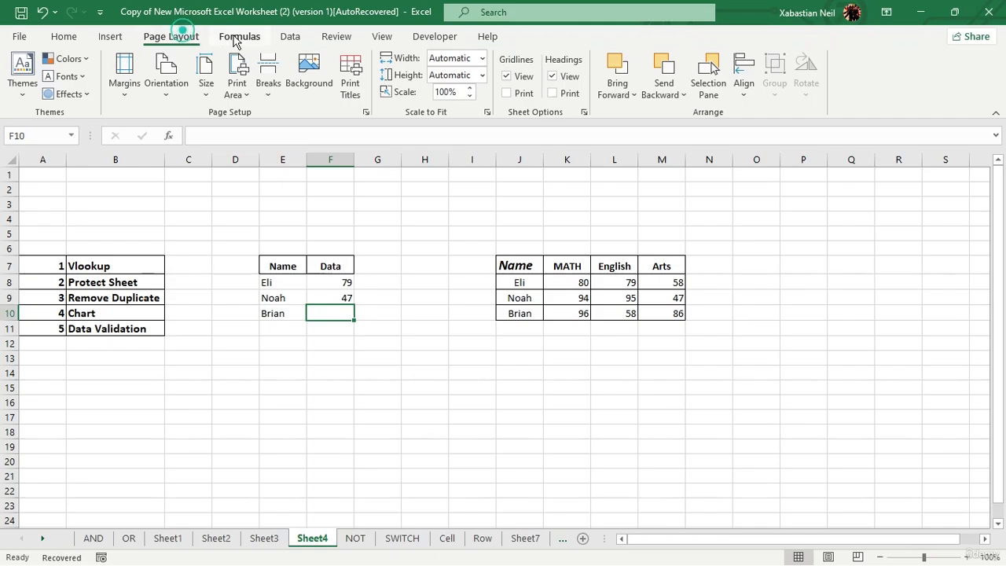
{"action": "left_click", "coordinate": [237, 37]}
{"action": "left_click", "coordinate": [289, 40]}
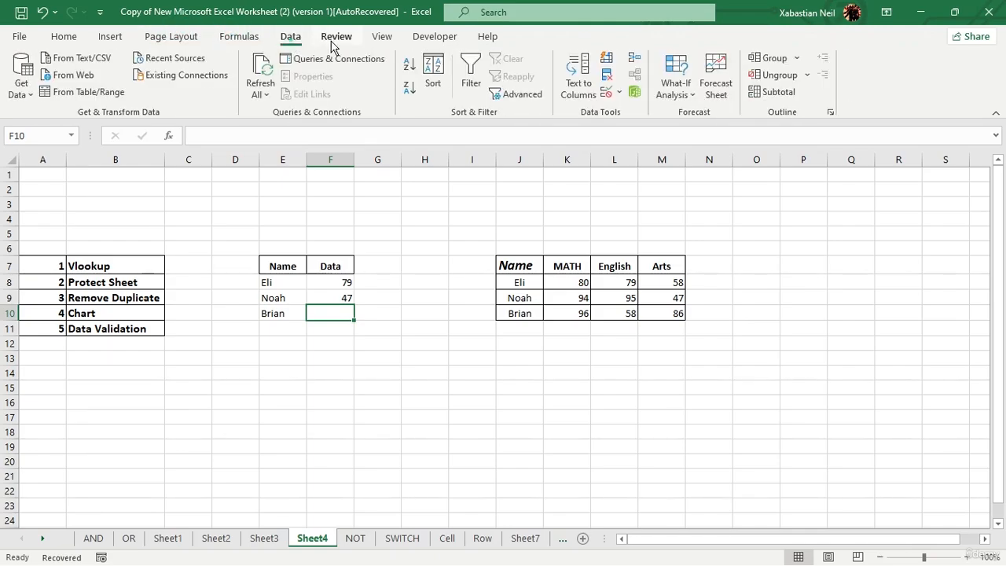
{"action": "left_click", "coordinate": [334, 39]}
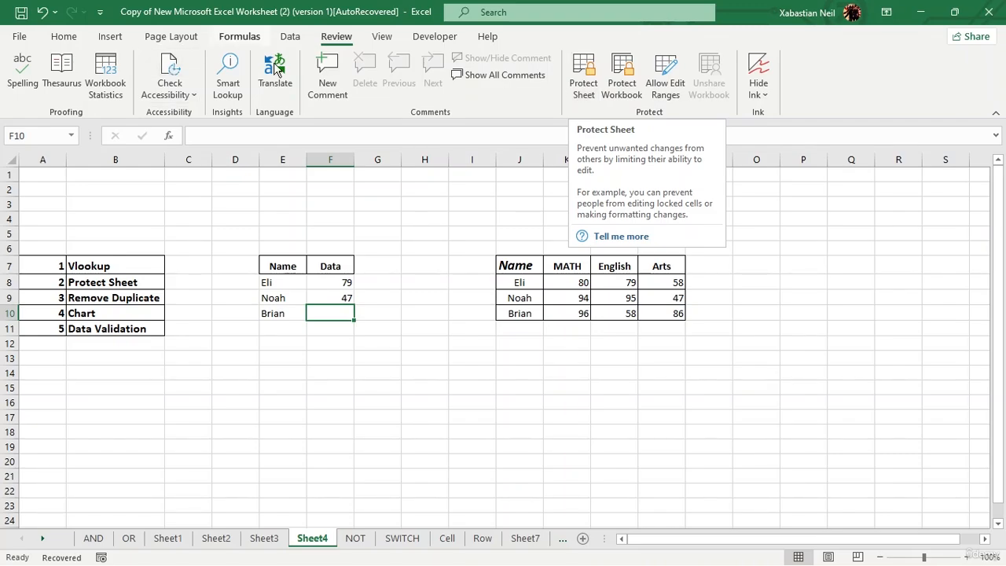
{"action": "left_click", "coordinate": [58, 39]}
{"action": "right_click", "coordinate": [146, 95]}
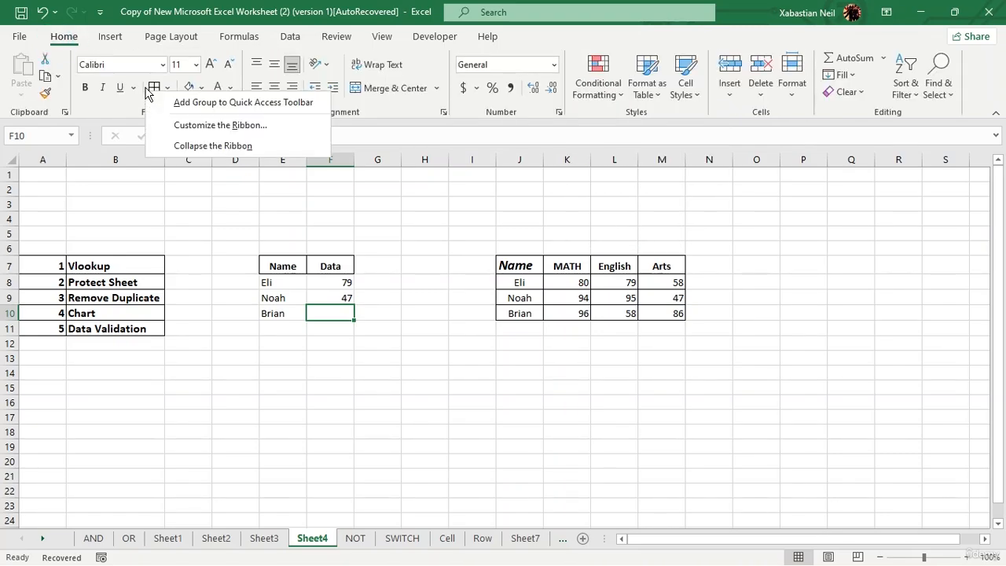
{"action": "left_click", "coordinate": [338, 39]}
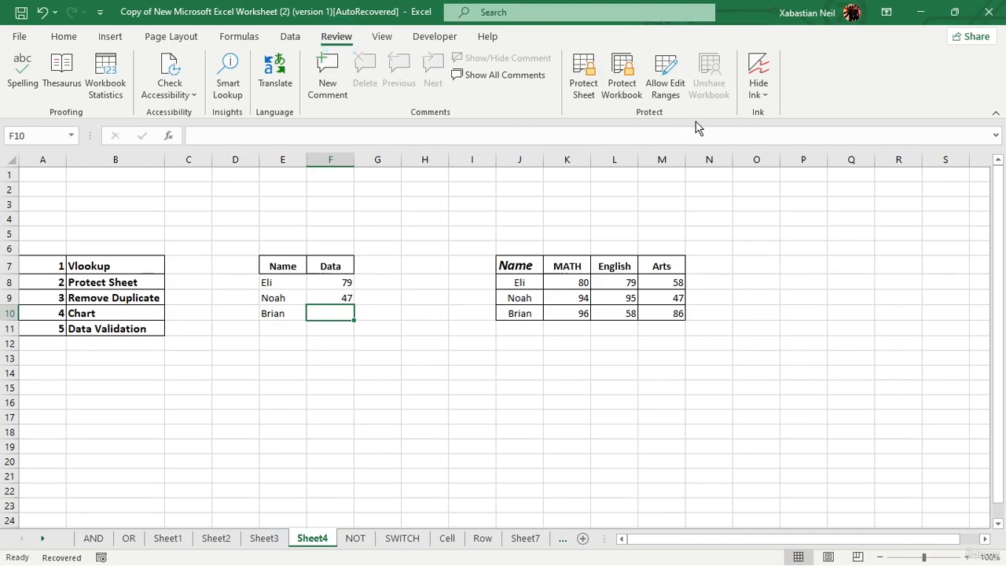
Step: In Protect Sheet, allow formatting cells and columns and enter an unprotect password
{"action": "left_click", "coordinate": [586, 79]}
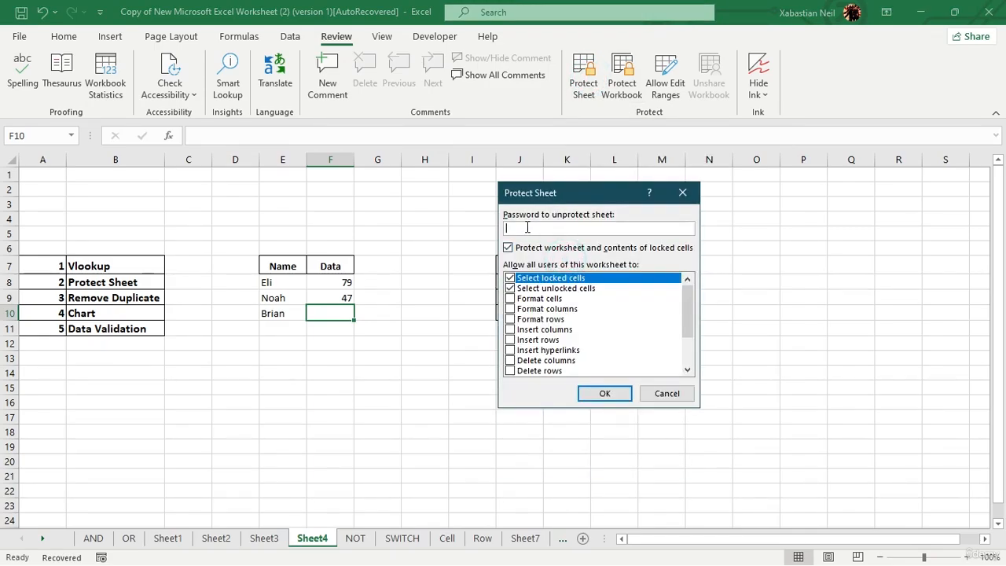
{"action": "scroll", "coordinate": [566, 314], "scroll_direction": "down", "scroll_amount": 2}
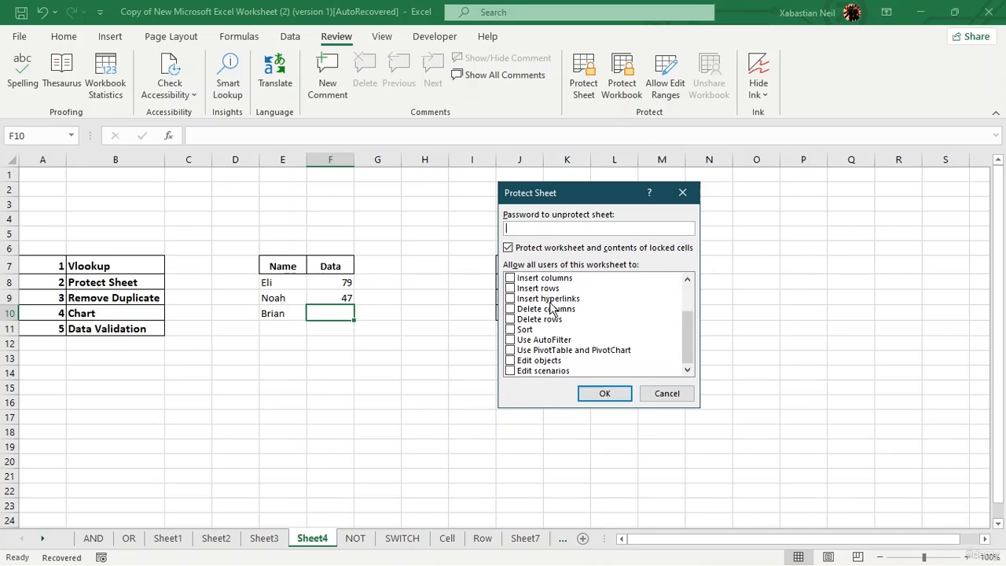
{"action": "scroll", "coordinate": [515, 310], "scroll_direction": "up", "scroll_amount": 2}
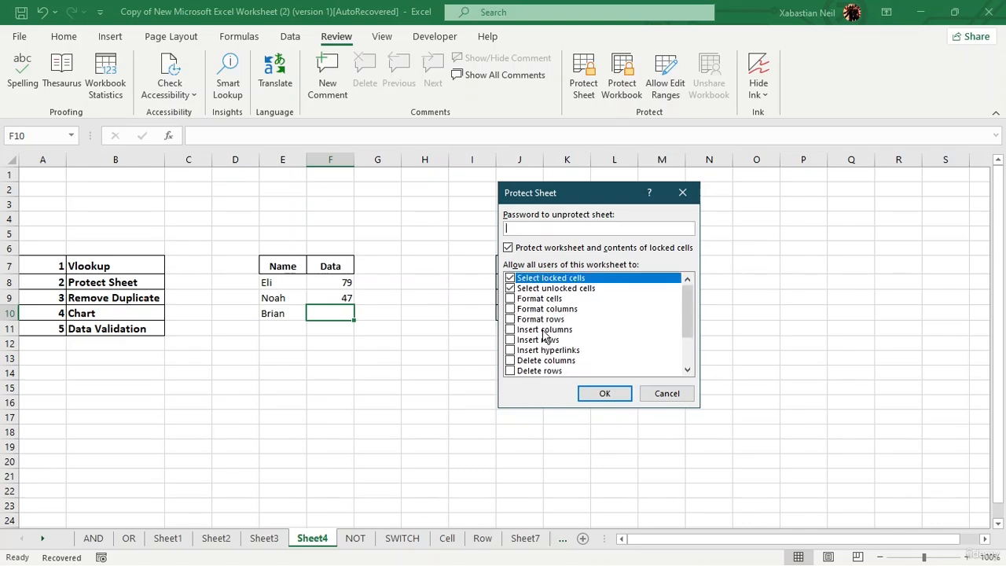
{"action": "left_click", "coordinate": [511, 299]}
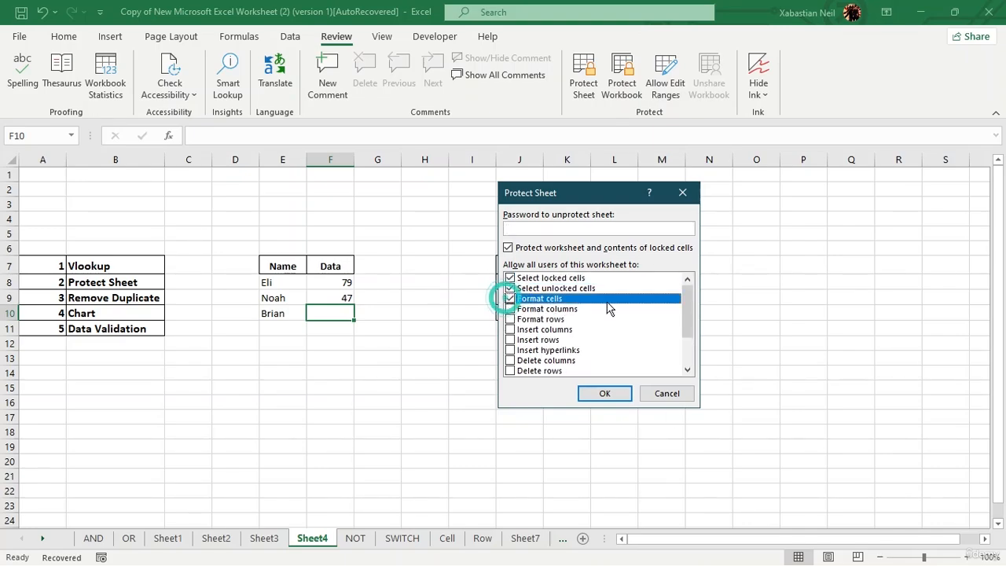
{"action": "left_click", "coordinate": [510, 309]}
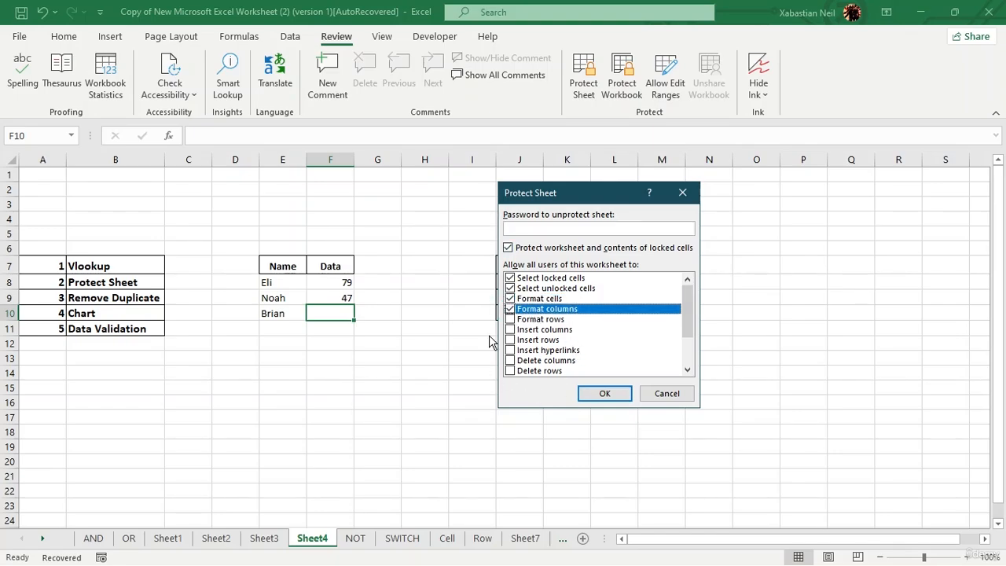
{"action": "left_click", "coordinate": [575, 229]}
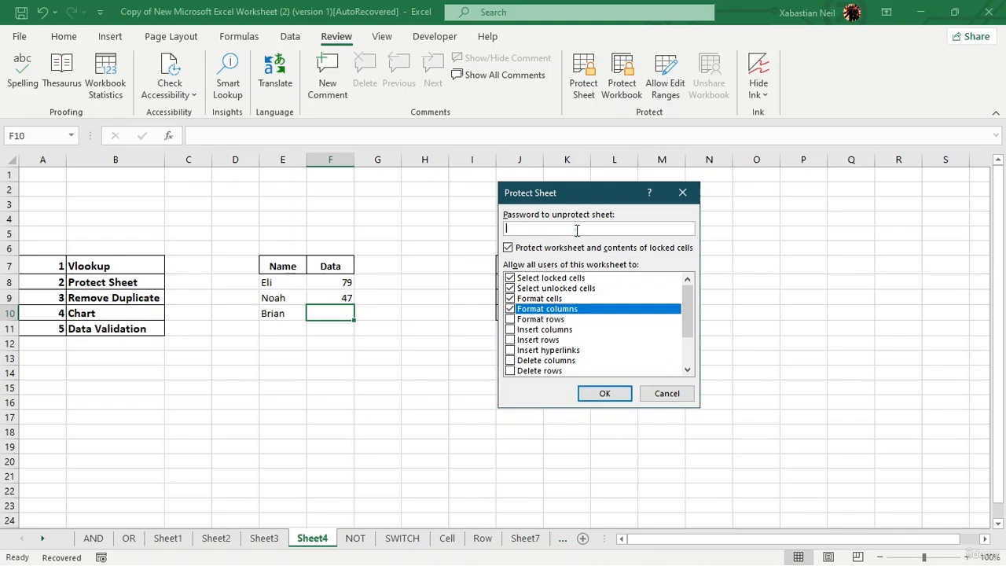
{"action": "type", "text": "1234"}
{"action": "scroll", "coordinate": [556, 334], "scroll_direction": "down", "scroll_amount": 2}
Step: Also allow sort, insert and delete rows and columns, hyperlinks, AutoFilter and edit scenarios
{"action": "left_click", "coordinate": [511, 329]}
{"action": "left_click", "coordinate": [511, 318]}
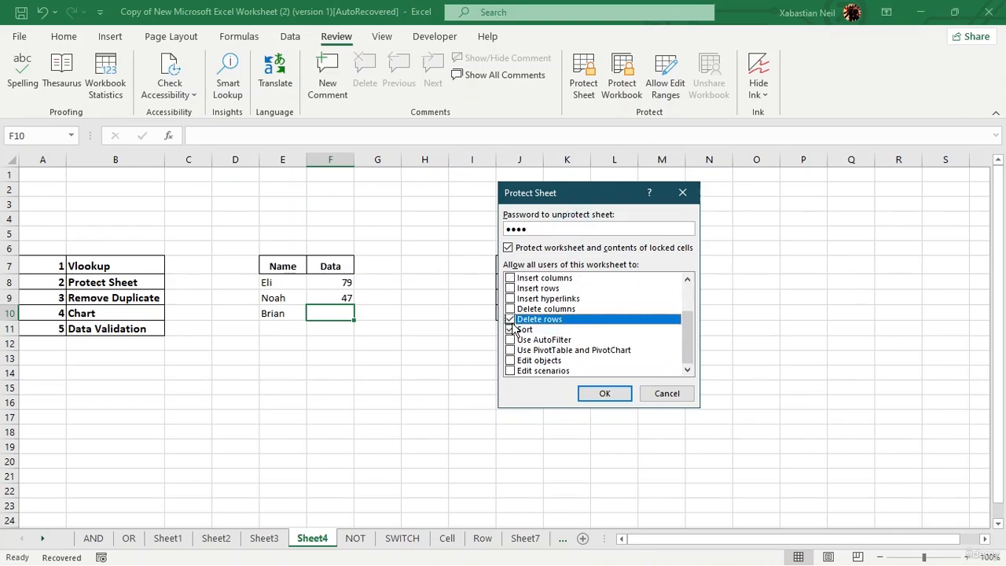
{"action": "left_click", "coordinate": [511, 308]}
{"action": "left_click", "coordinate": [511, 298]}
{"action": "left_click", "coordinate": [511, 288]}
{"action": "left_click", "coordinate": [511, 277]}
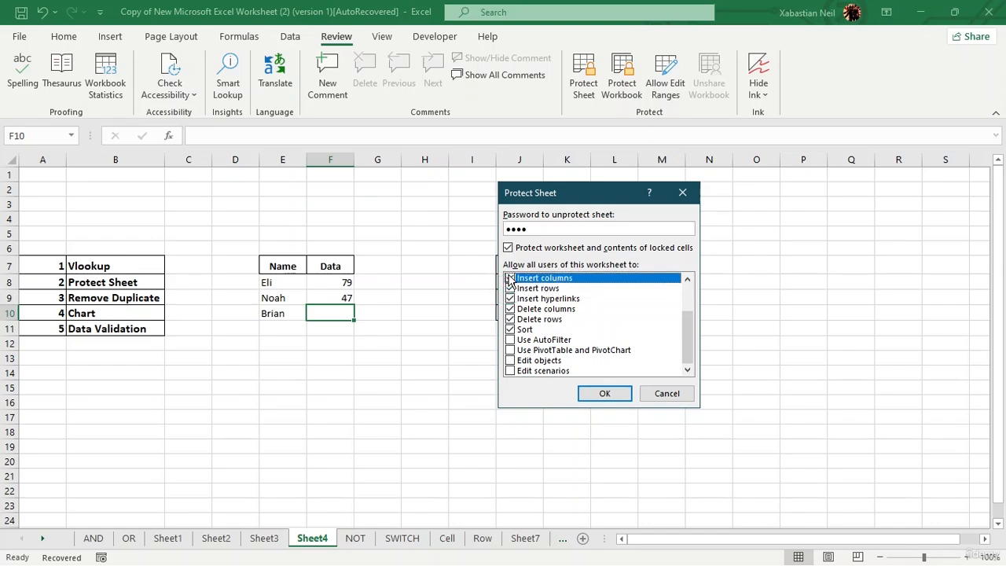
{"action": "left_click", "coordinate": [511, 370]}
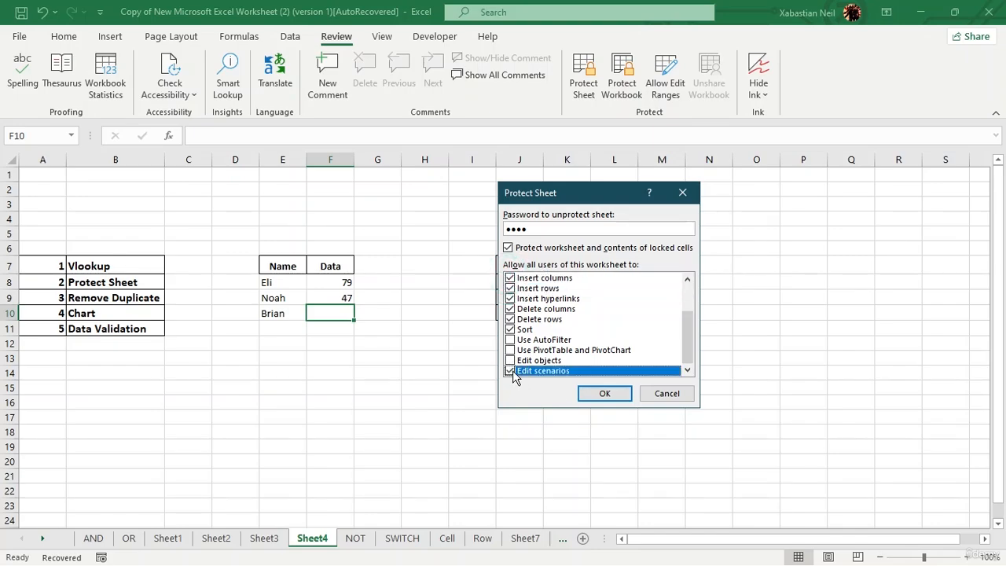
{"action": "left_click", "coordinate": [511, 340]}
Step: Confirm the password to protect Sheet4, then select a cell to test it
{"action": "left_click", "coordinate": [590, 397]}
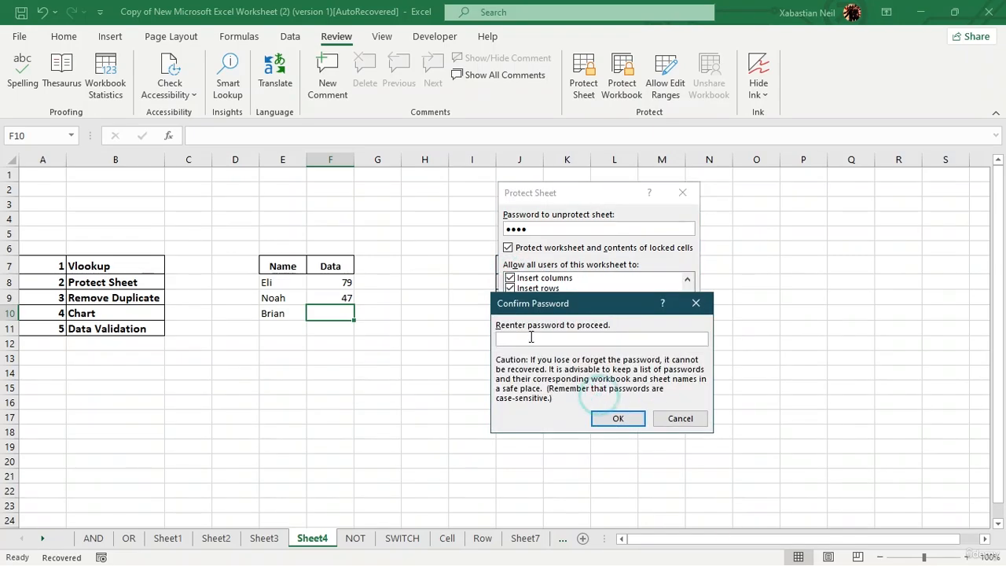
{"action": "type", "text": "1234"}
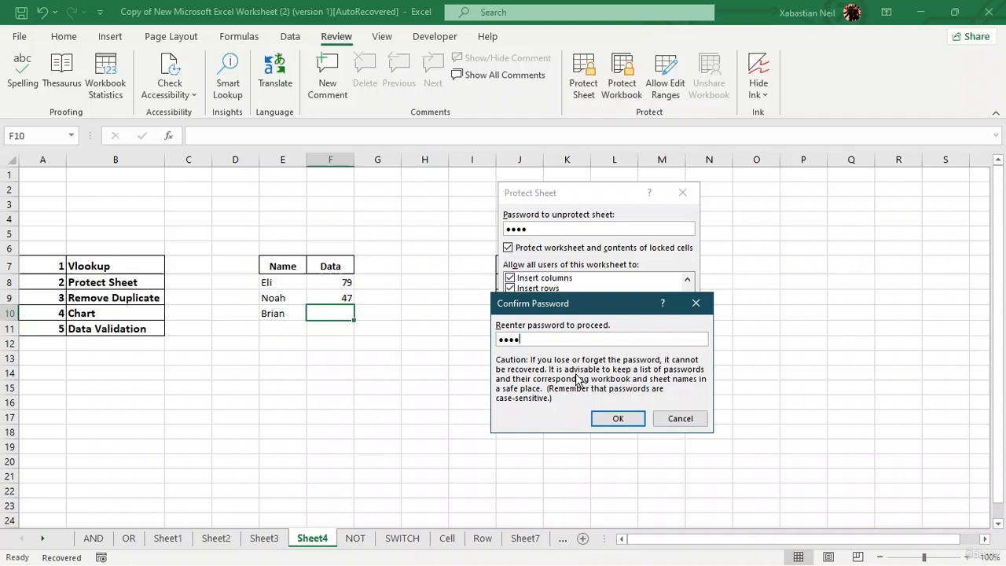
{"action": "left_click", "coordinate": [605, 418]}
{"action": "left_click", "coordinate": [405, 381]}
Step: Try editing I13 and H12 on the protected sheet and dismiss the warnings
{"action": "left_click", "coordinate": [456, 356]}
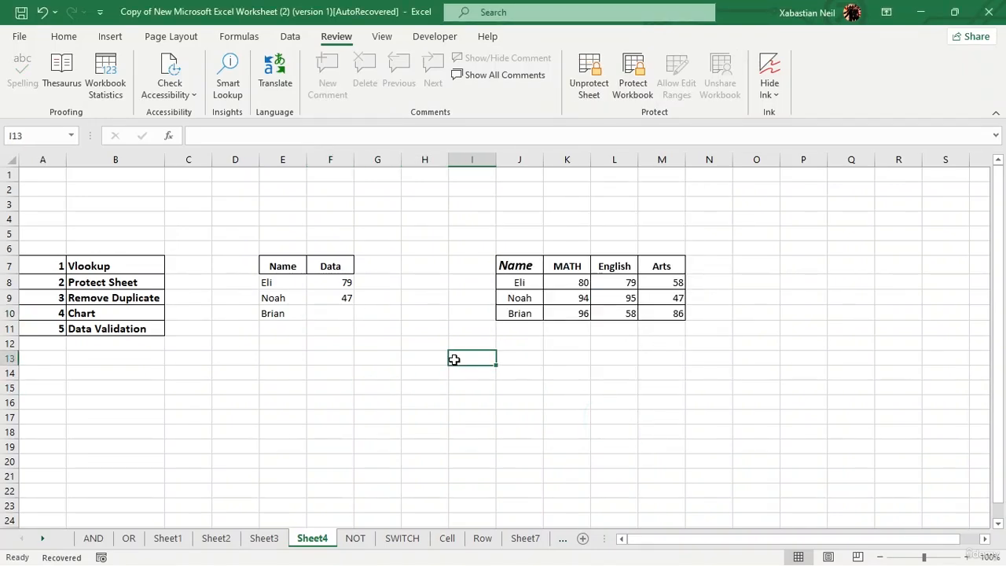
{"action": "double_click", "coordinate": [453, 359]}
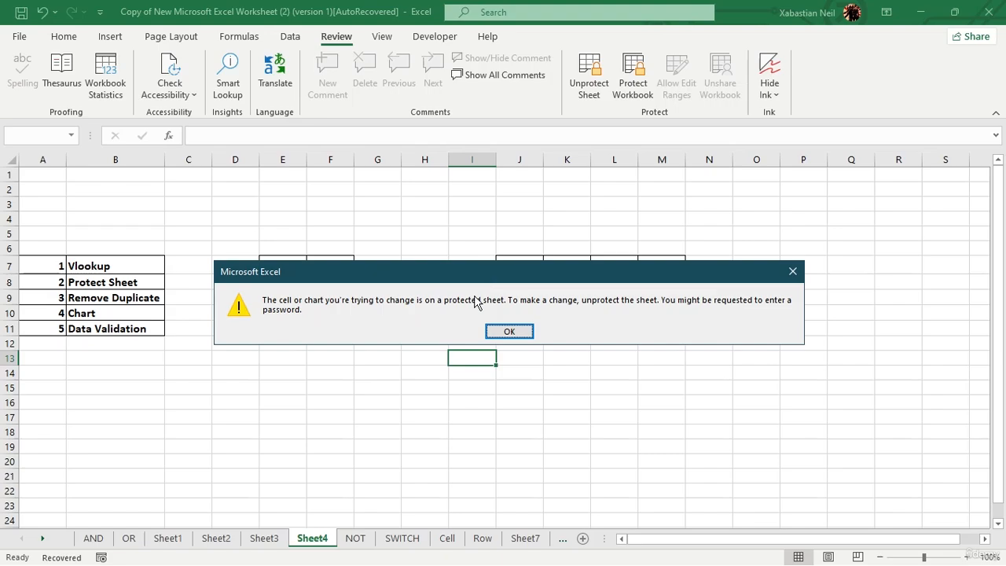
{"action": "left_click", "coordinate": [509, 332]}
{"action": "left_click", "coordinate": [415, 343]}
{"action": "double_click", "coordinate": [414, 345]}
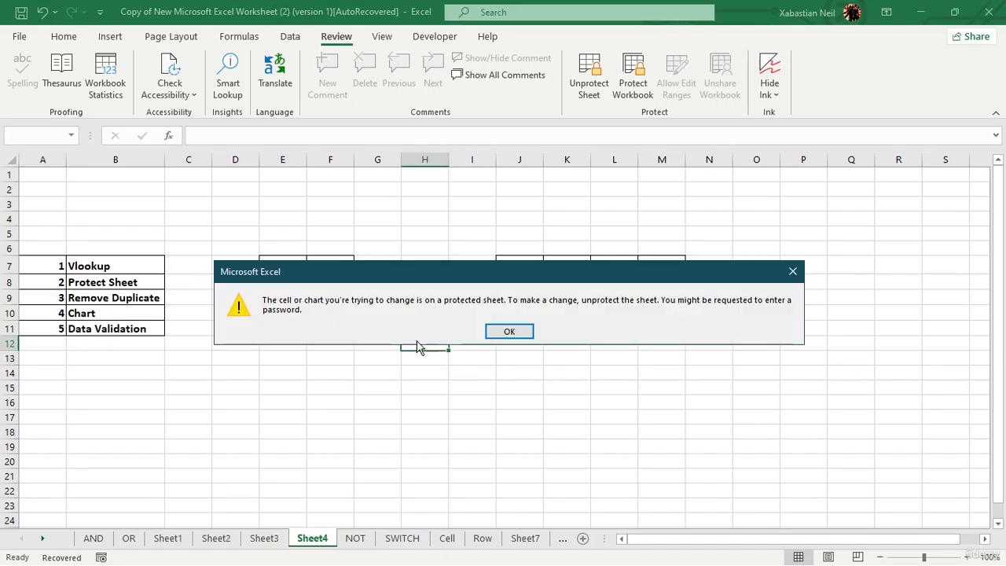
{"action": "left_click", "coordinate": [509, 330]}
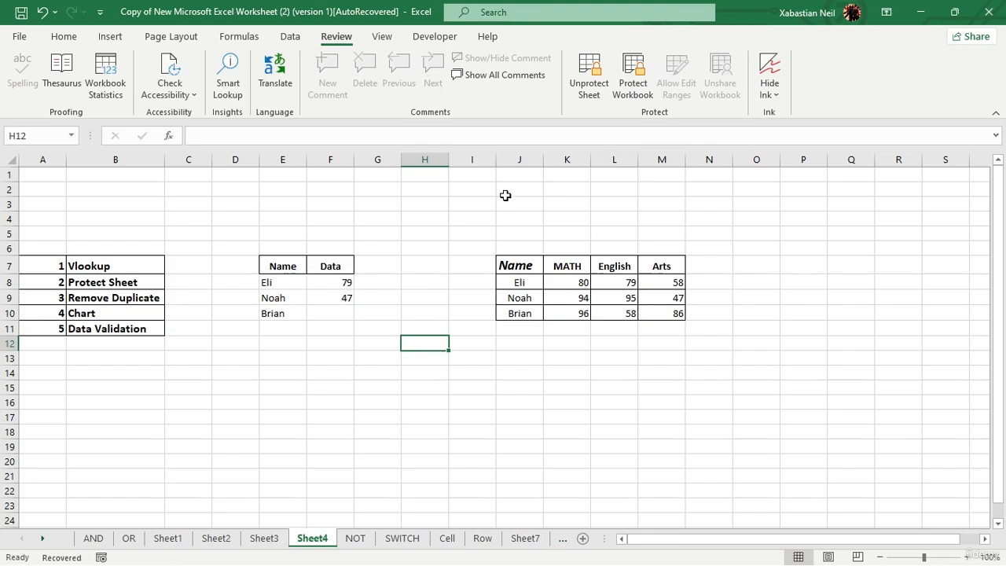
Step: Unprotect Sheet4 with its password, then confirm H11 accepts and erases test text
{"action": "left_click", "coordinate": [589, 82]}
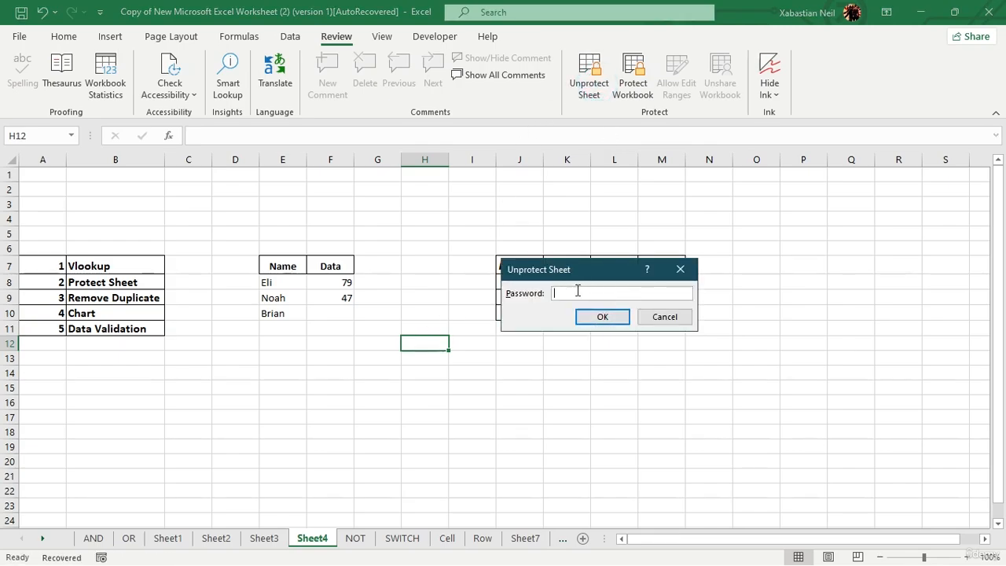
{"action": "type", "text": "1234"}
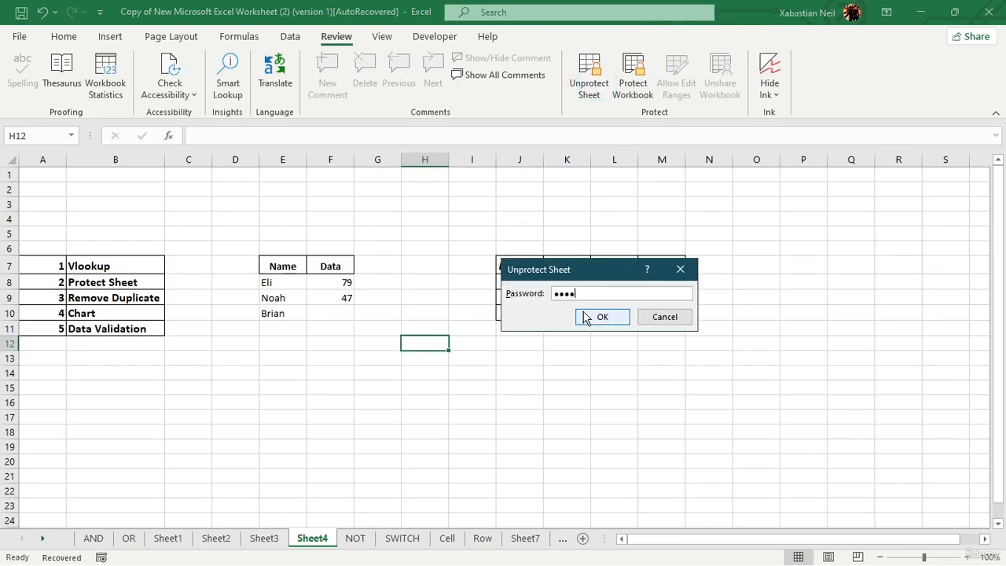
{"action": "left_click", "coordinate": [601, 316]}
{"action": "left_click", "coordinate": [403, 331]}
{"action": "double_click", "coordinate": [404, 333]}
{"action": "type", "text": "dyhy"}
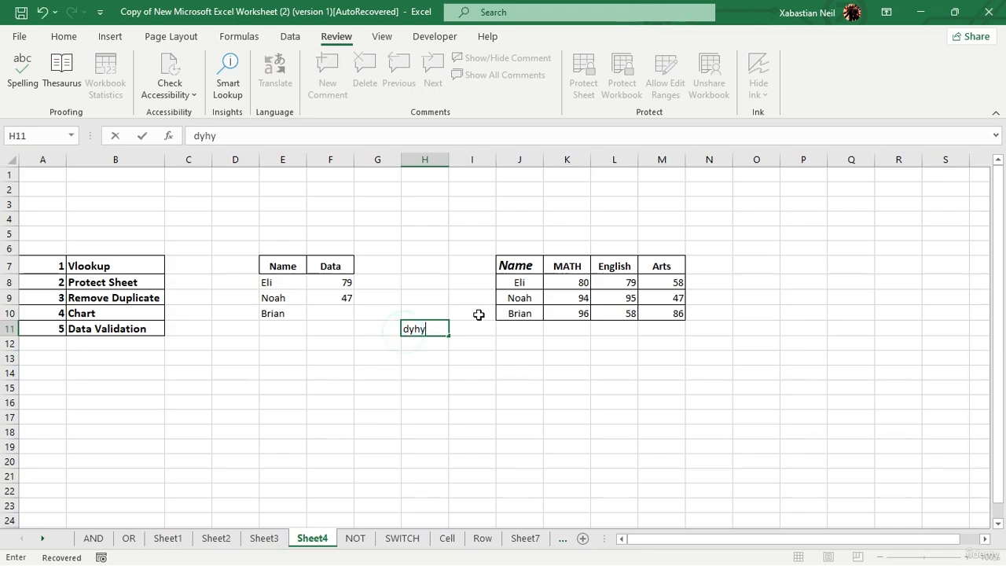
{"action": "key", "text": "BackSpace"}
{"action": "key", "text": "BackSpace"}
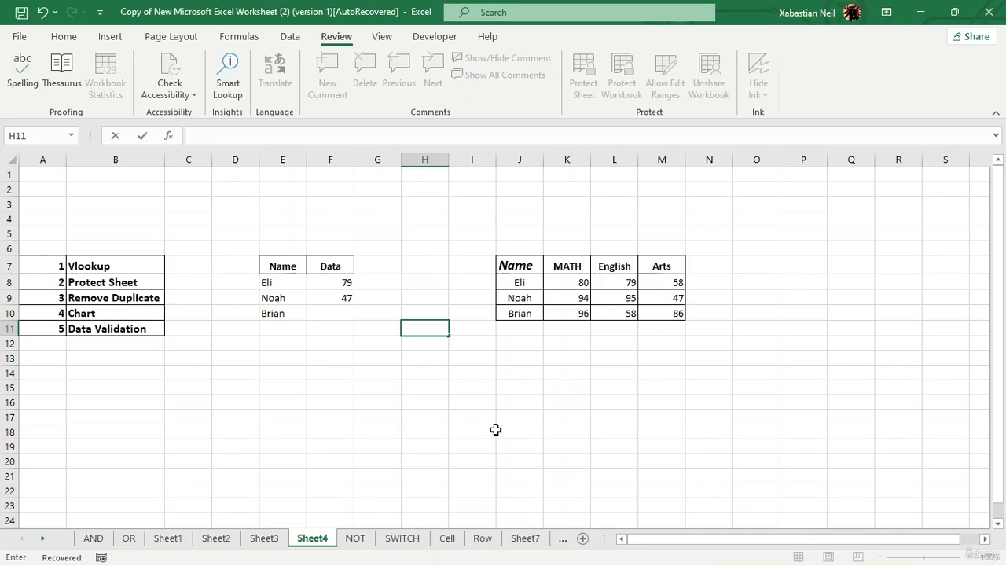
{"action": "right_click", "coordinate": [313, 543]}
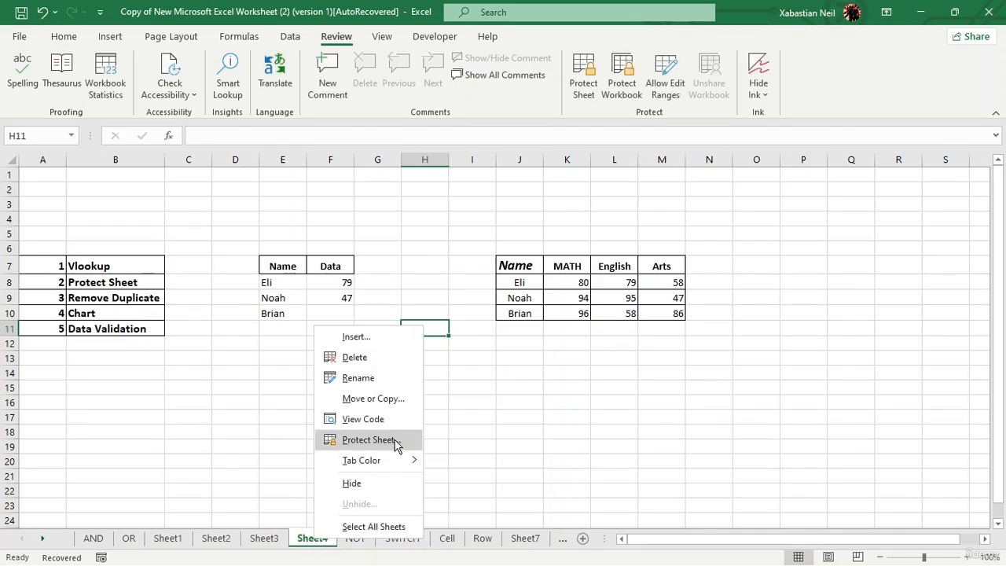
{"action": "left_click", "coordinate": [369, 440]}
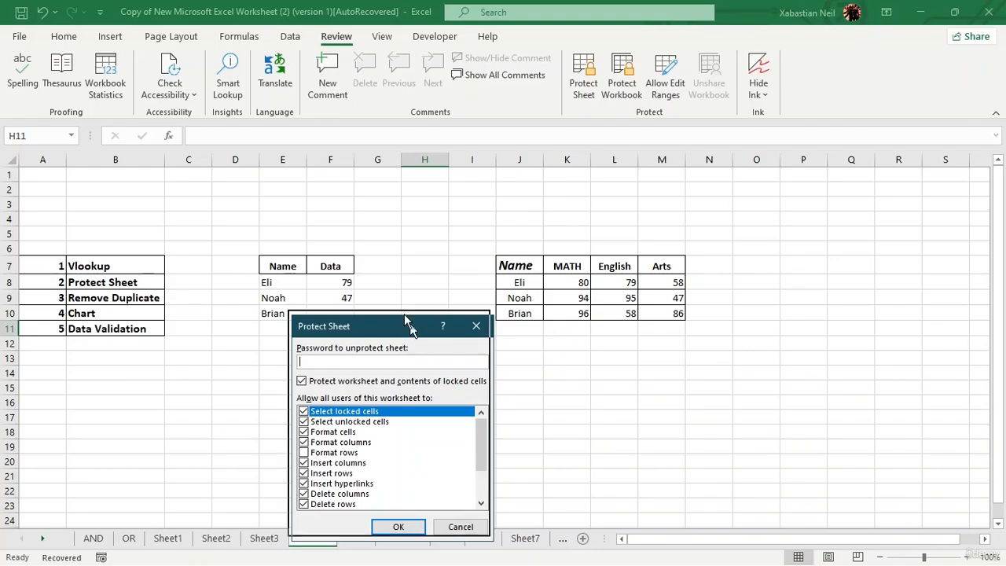
{"action": "left_click_drag", "start_coordinate": [408, 323], "coordinate": [401, 235]}
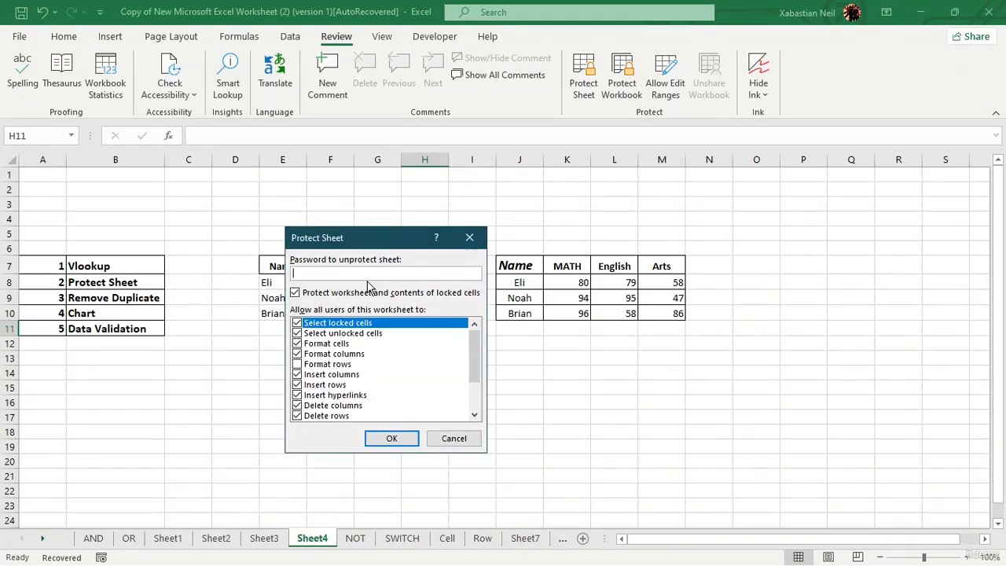
{"action": "left_click", "coordinate": [467, 242]}
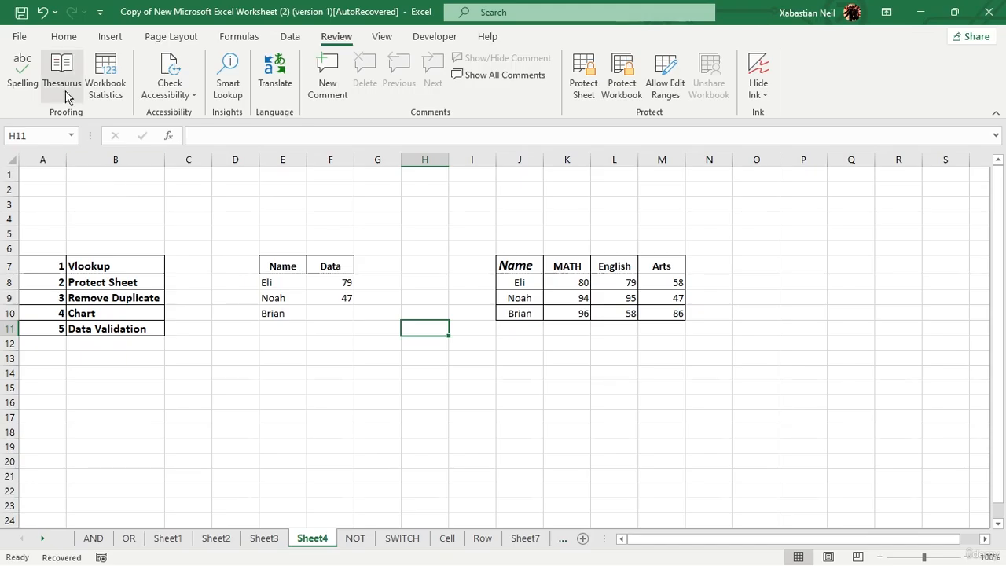
{"action": "left_click", "coordinate": [21, 37]}
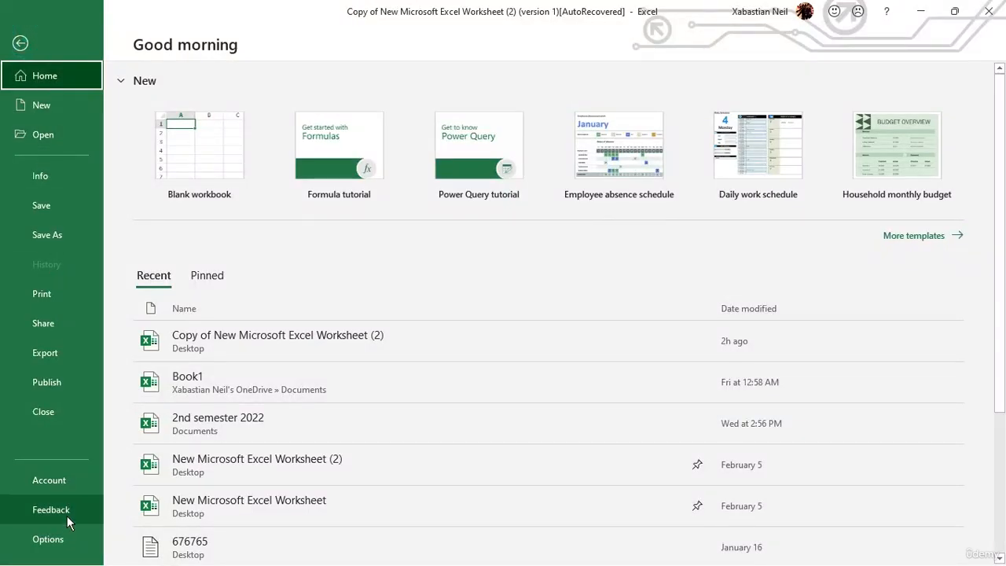
{"action": "left_click", "coordinate": [60, 328]}
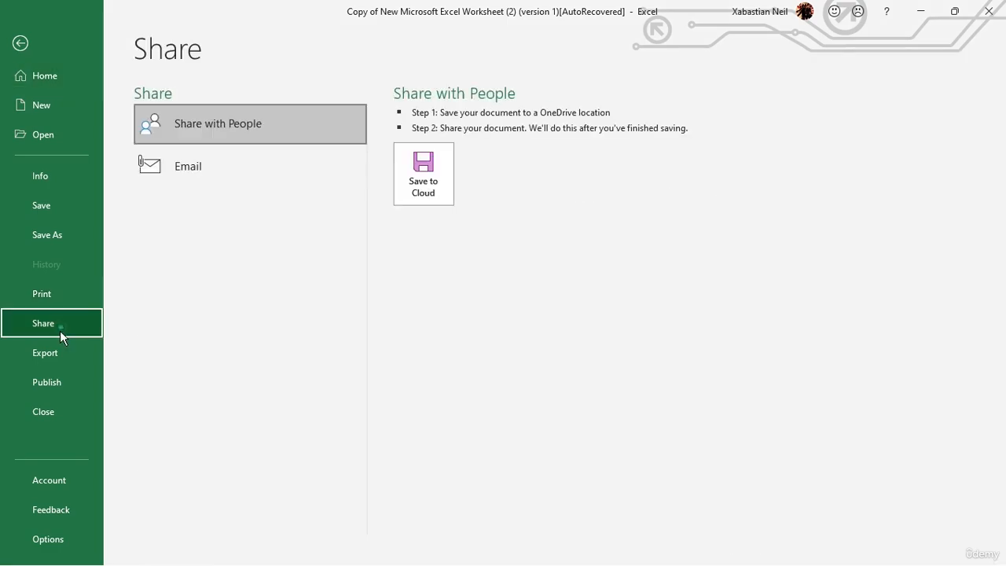
{"action": "left_click", "coordinate": [61, 345]}
{"action": "left_click", "coordinate": [68, 376]}
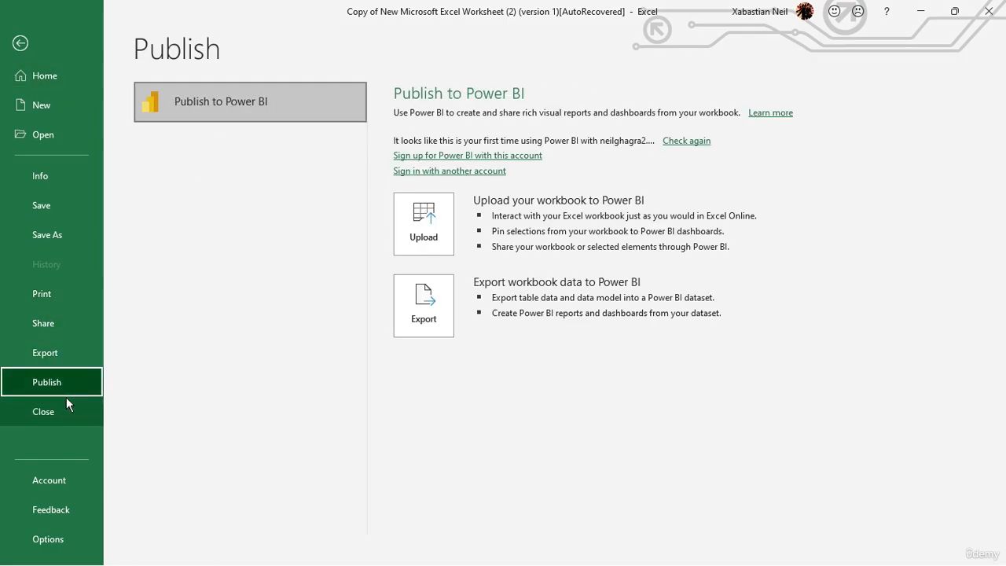
{"action": "left_click", "coordinate": [62, 483]}
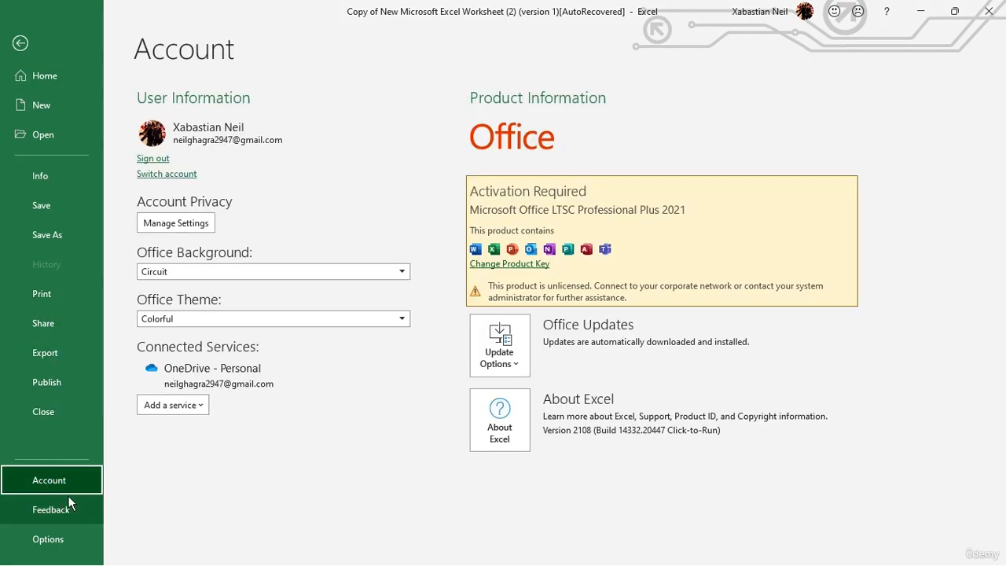
{"action": "left_click", "coordinate": [68, 503]}
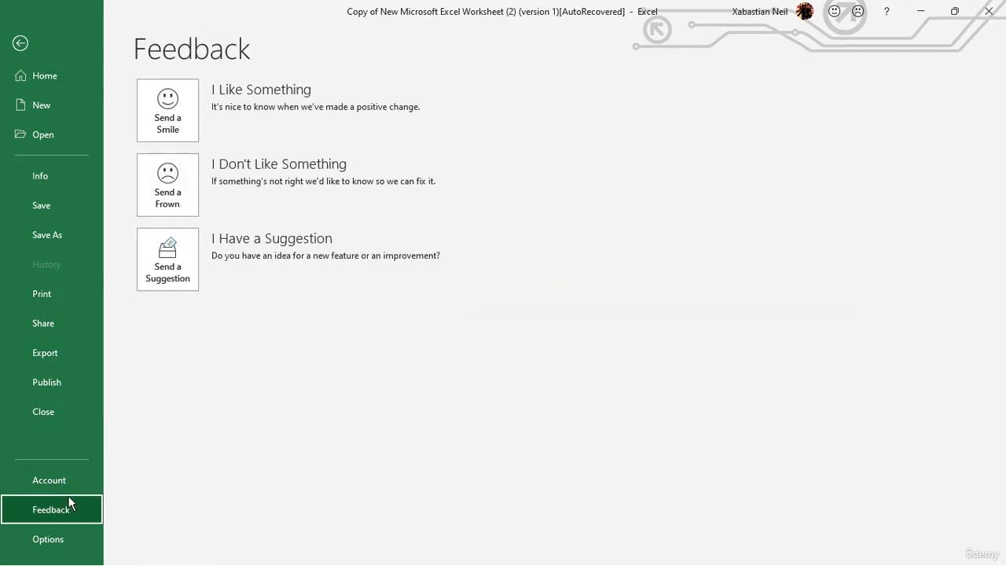
{"action": "left_click", "coordinate": [58, 174]}
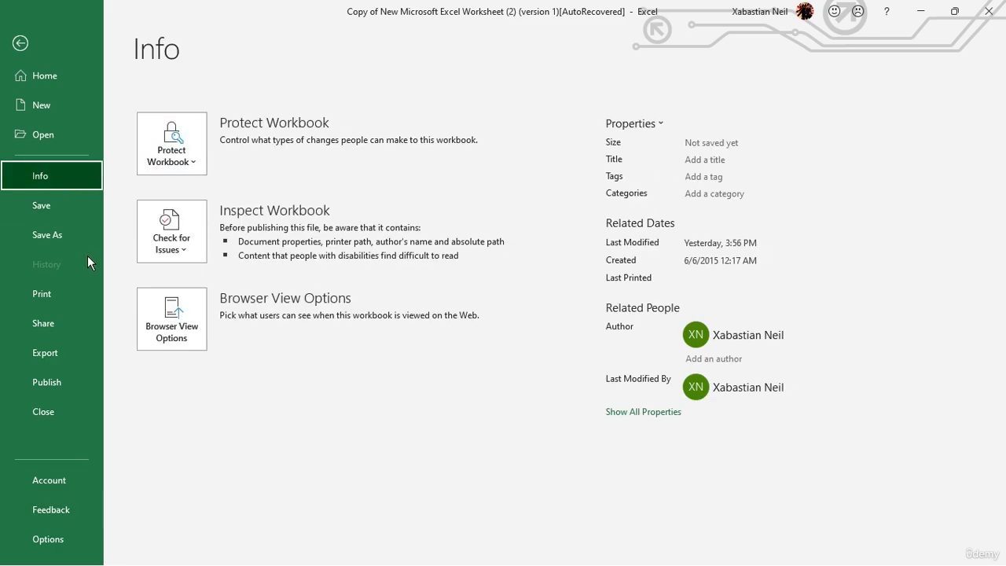
{"action": "left_click", "coordinate": [187, 138]}
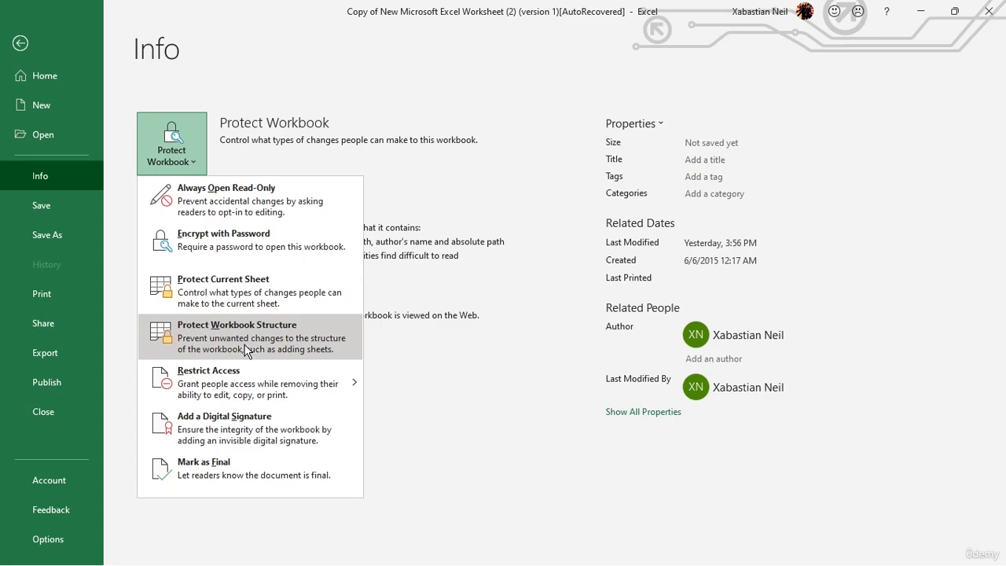
{"action": "left_click", "coordinate": [20, 44]}
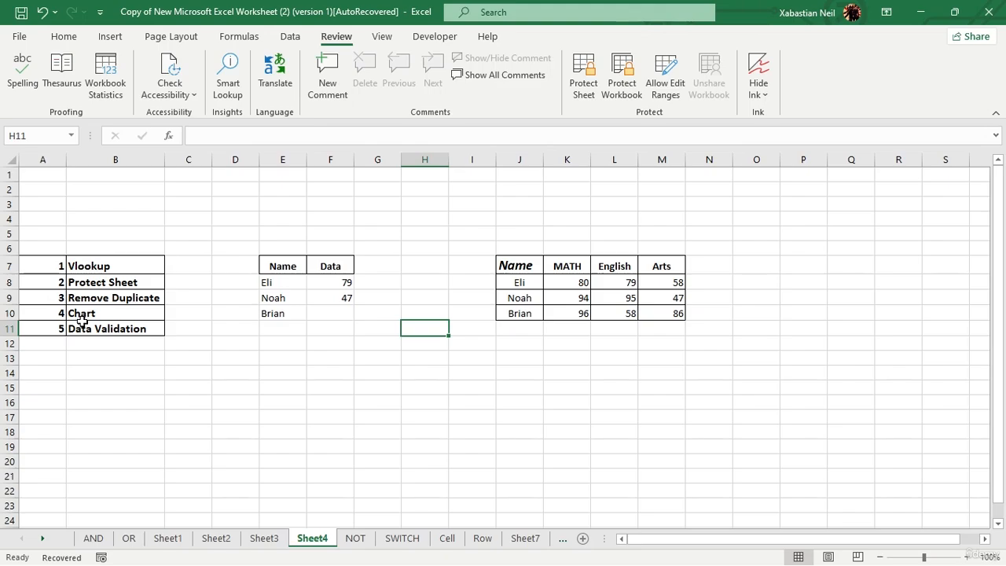
Step: Enter 80 in K11, fill 95 down L11:L15, and enter 47 in M11
{"action": "left_click", "coordinate": [580, 326]}
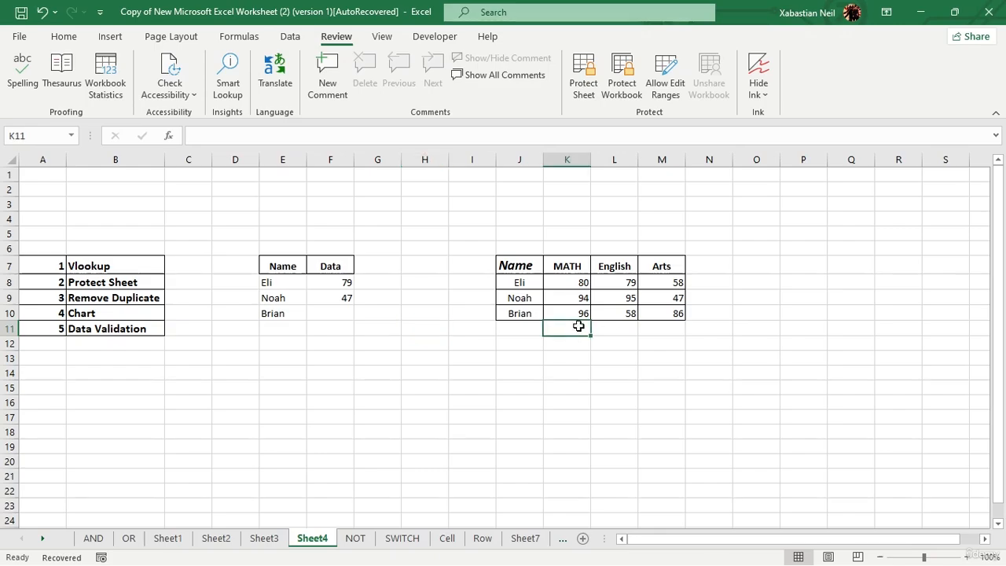
{"action": "type", "text": "80"}
{"action": "left_click", "coordinate": [633, 326]}
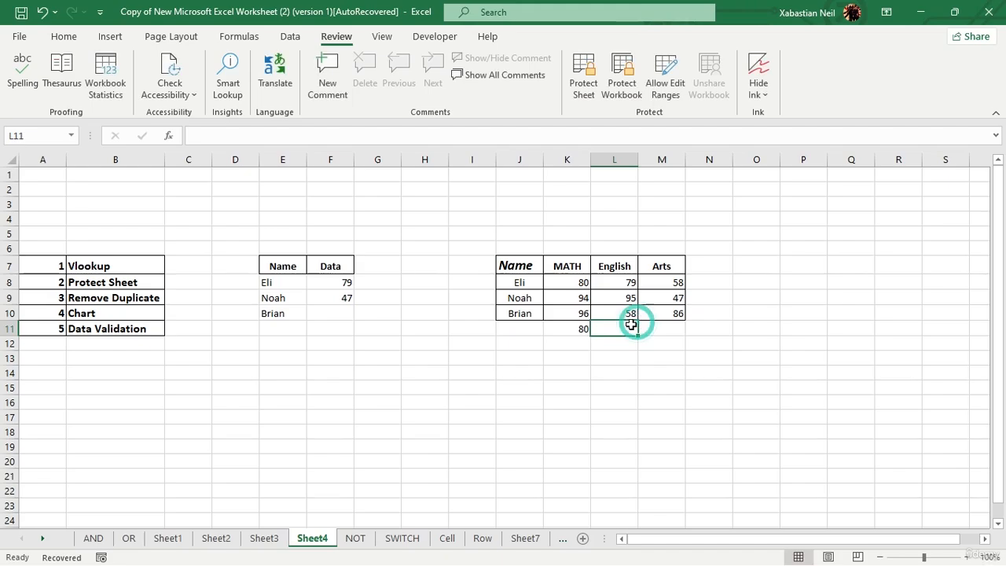
{"action": "type", "text": "9"}
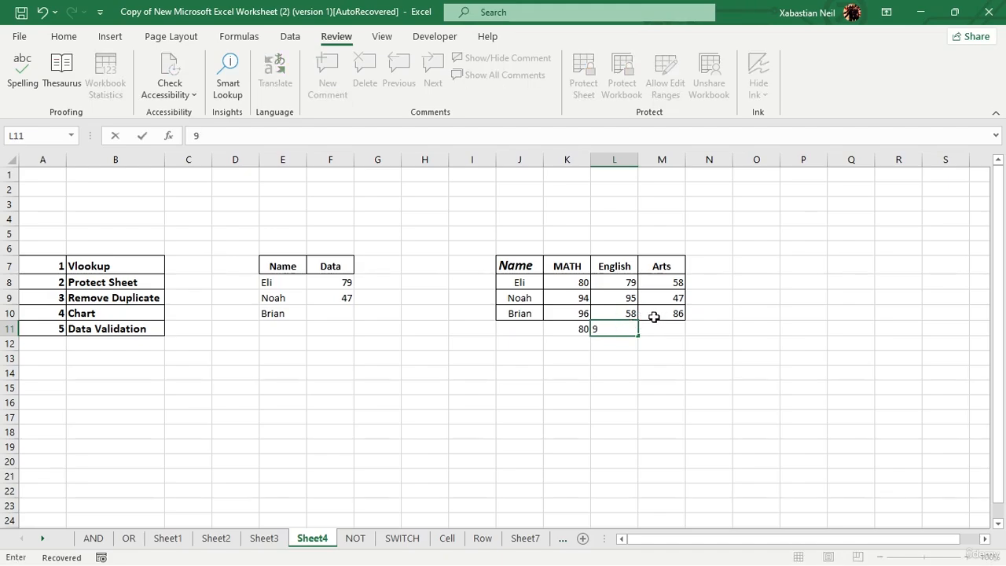
{"action": "type", "text": "5"}
{"action": "left_click_drag", "start_coordinate": [641, 337], "coordinate": [638, 388]}
{"action": "left_click", "coordinate": [666, 372]}
{"action": "left_click", "coordinate": [675, 326]}
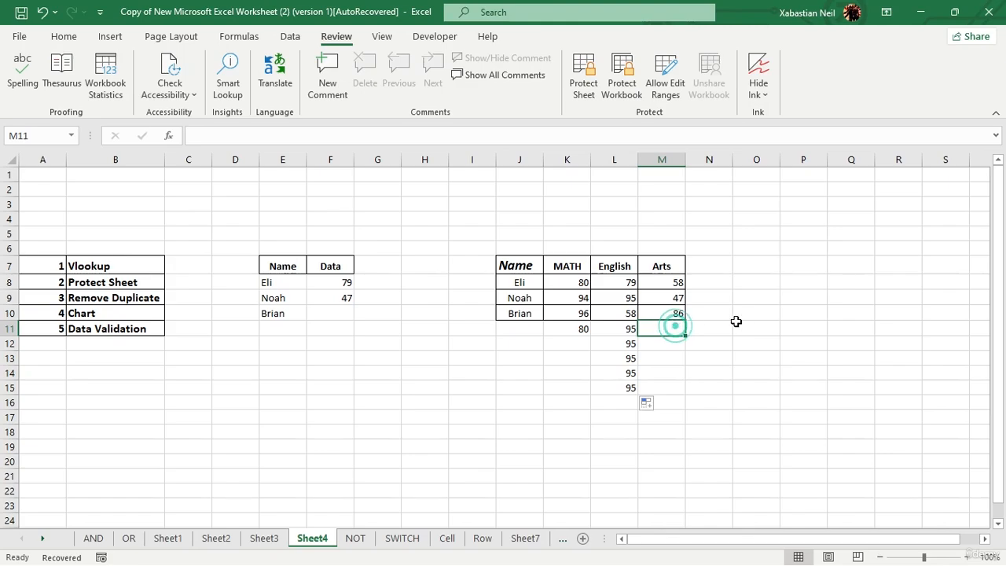
{"action": "type", "text": "47"}
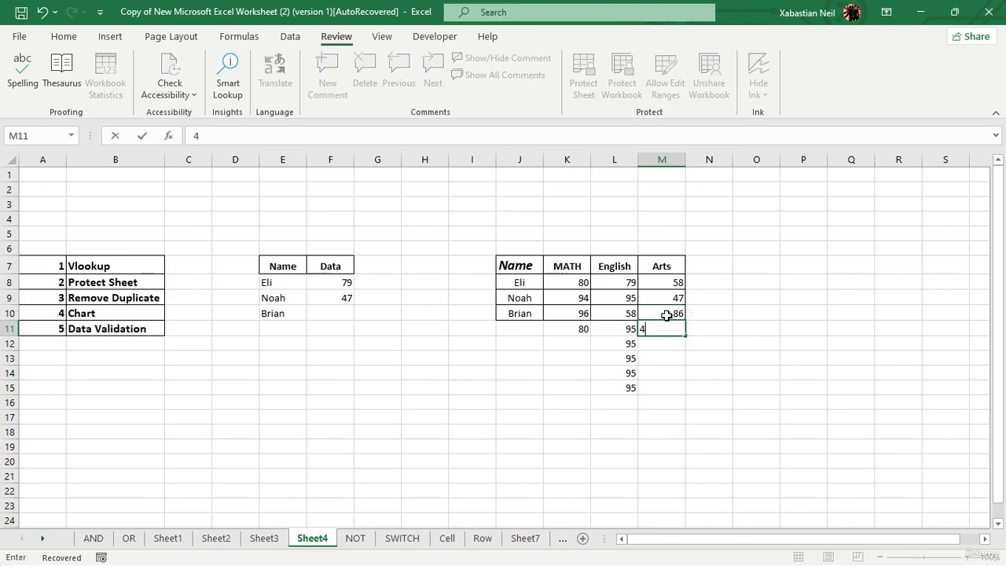
{"action": "left_click", "coordinate": [530, 428]}
{"action": "left_click", "coordinate": [306, 372]}
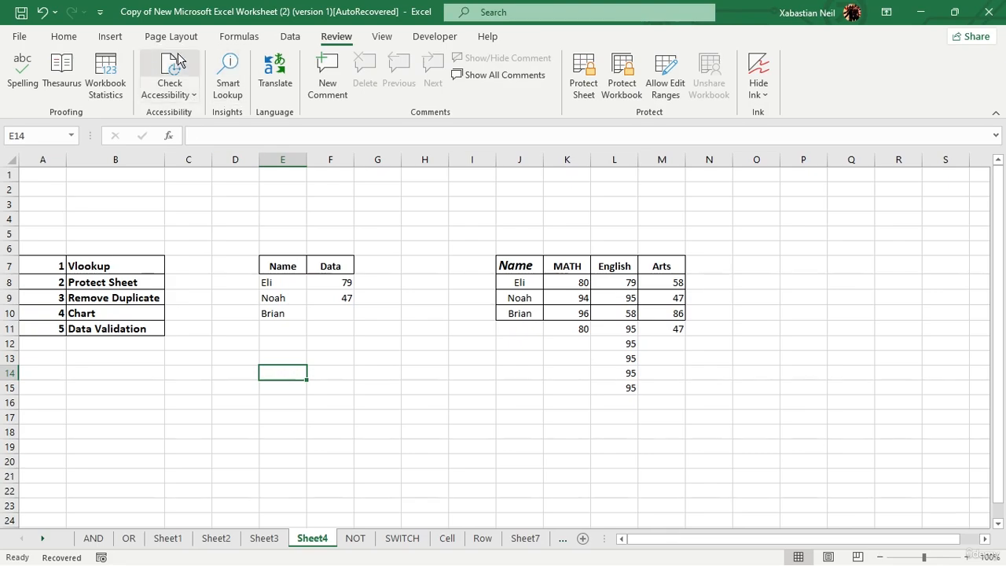
Step: Select L8:L15 and run Remove Duplicates with the selection expanded, removing 3 duplicates
{"action": "left_click", "coordinate": [296, 39]}
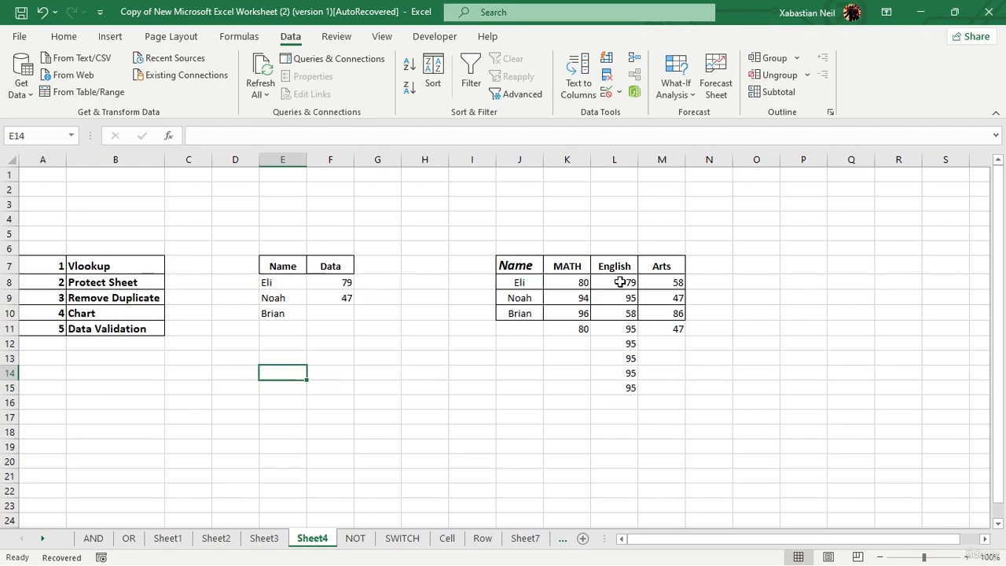
{"action": "left_click_drag", "start_coordinate": [620, 281], "coordinate": [610, 382]}
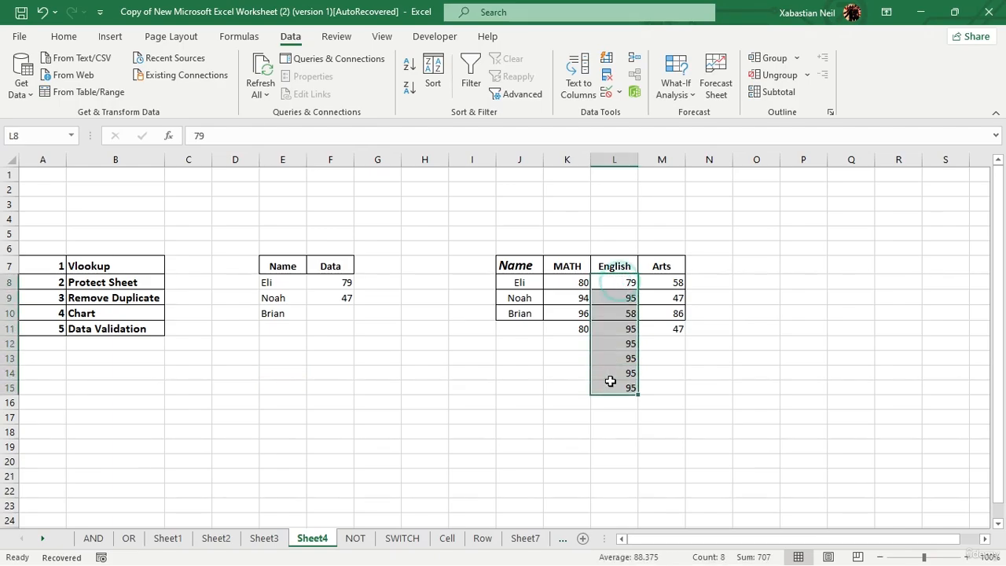
{"action": "left_click", "coordinate": [608, 79]}
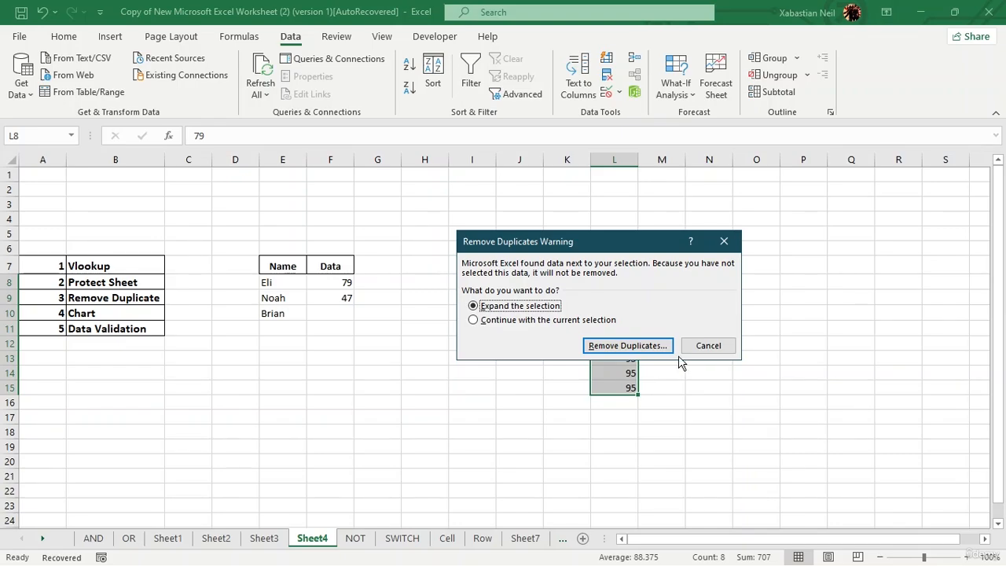
{"action": "left_click", "coordinate": [617, 345]}
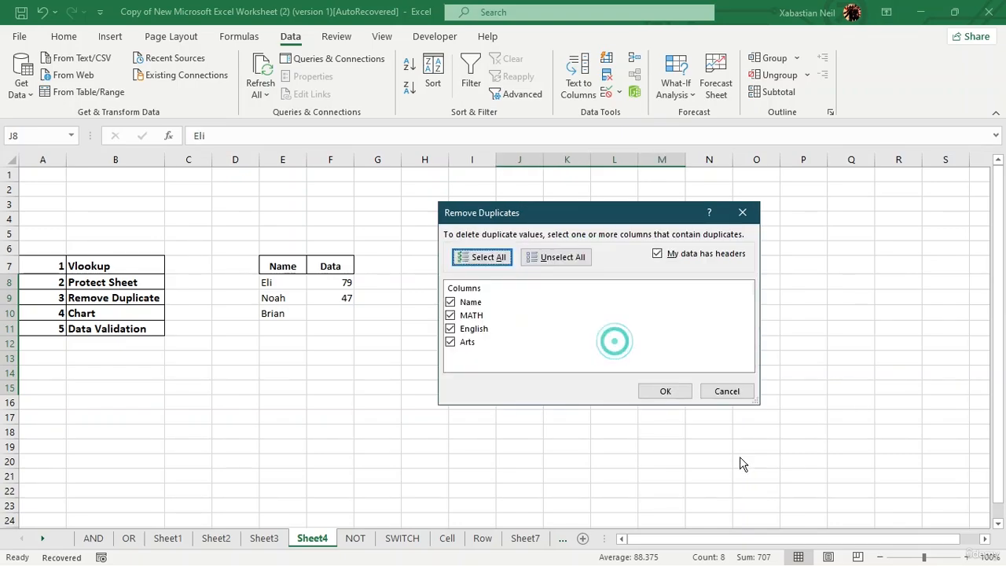
{"action": "left_click", "coordinate": [665, 393]}
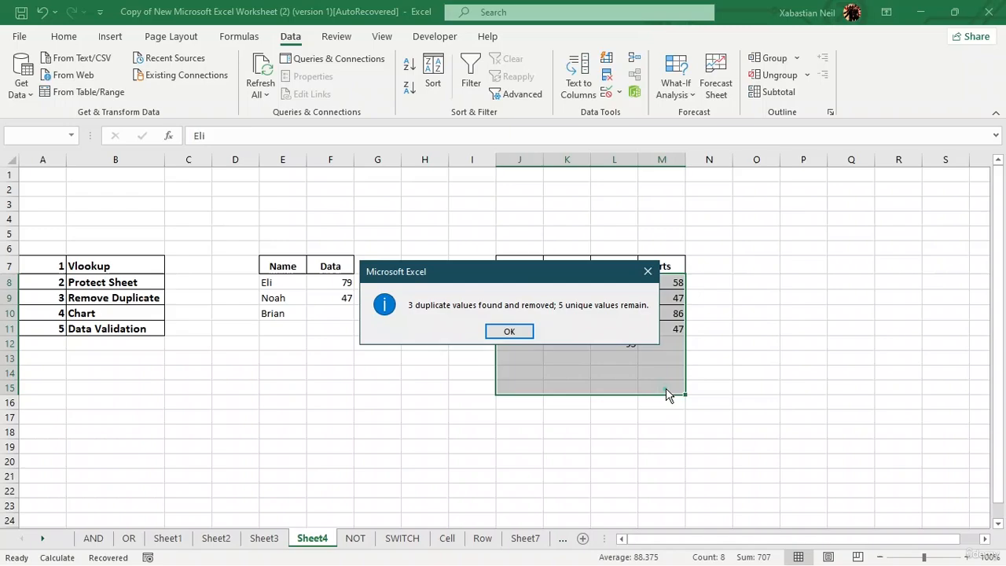
{"action": "left_click", "coordinate": [508, 330]}
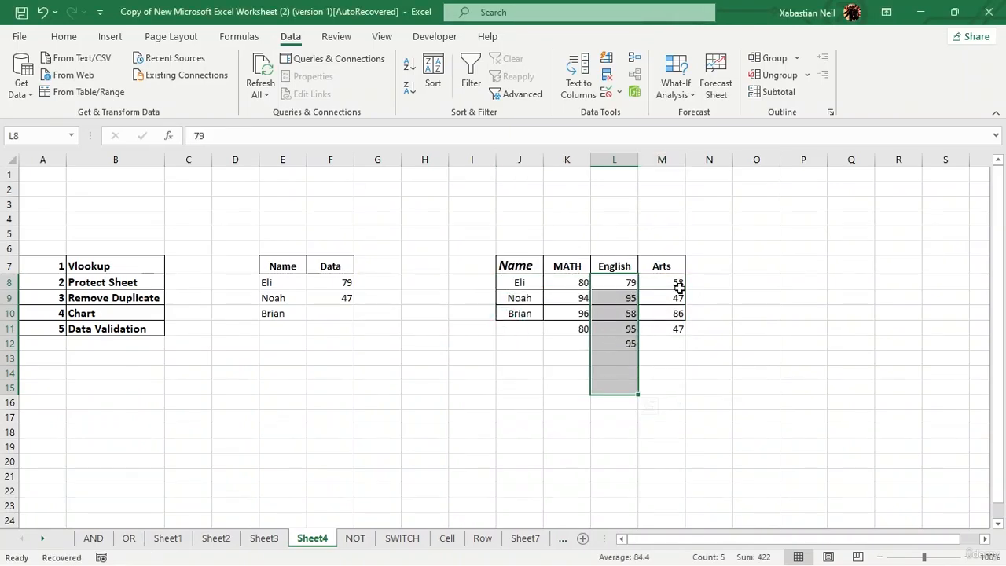
Step: Undo the table-wide duplicate removal
{"action": "left_click", "coordinate": [42, 12]}
{"action": "right_click", "coordinate": [625, 284]}
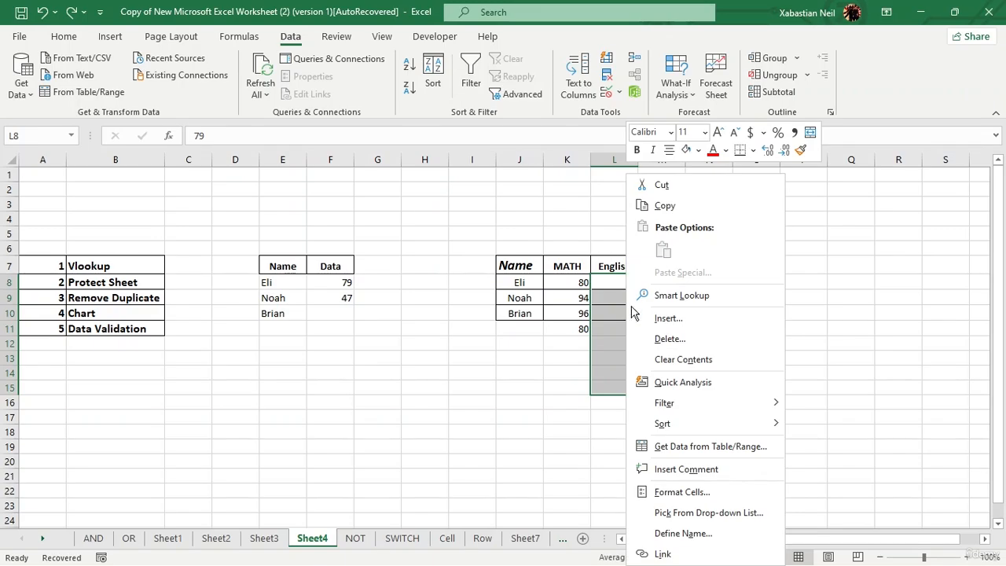
{"action": "left_click", "coordinate": [616, 330]}
Step: Remove duplicates from the English column alone, leaving 79, 95 and 58, then select the MATH scores
{"action": "left_click", "coordinate": [606, 74]}
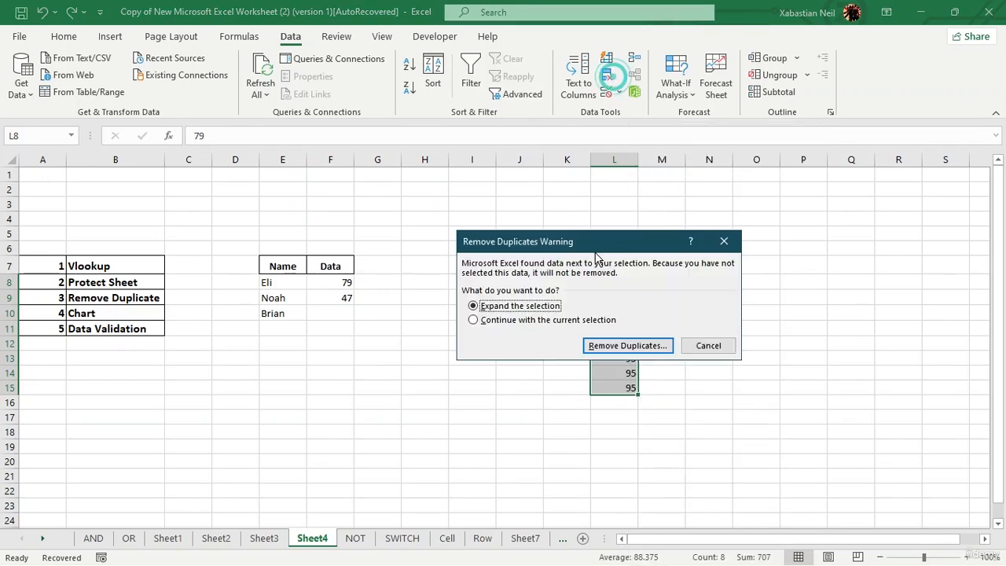
{"action": "left_click", "coordinate": [489, 322]}
{"action": "left_click", "coordinate": [611, 345]}
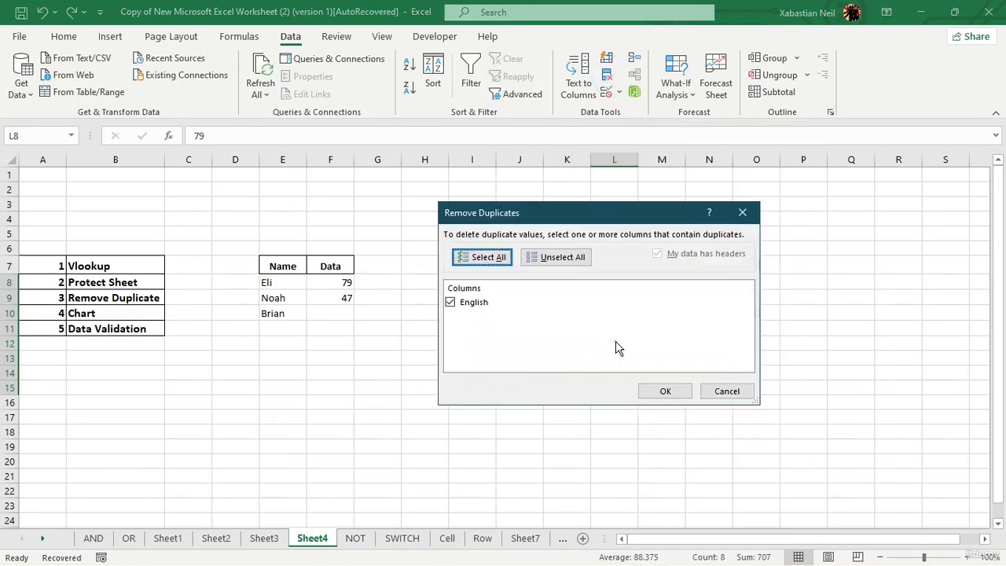
{"action": "left_click", "coordinate": [665, 391]}
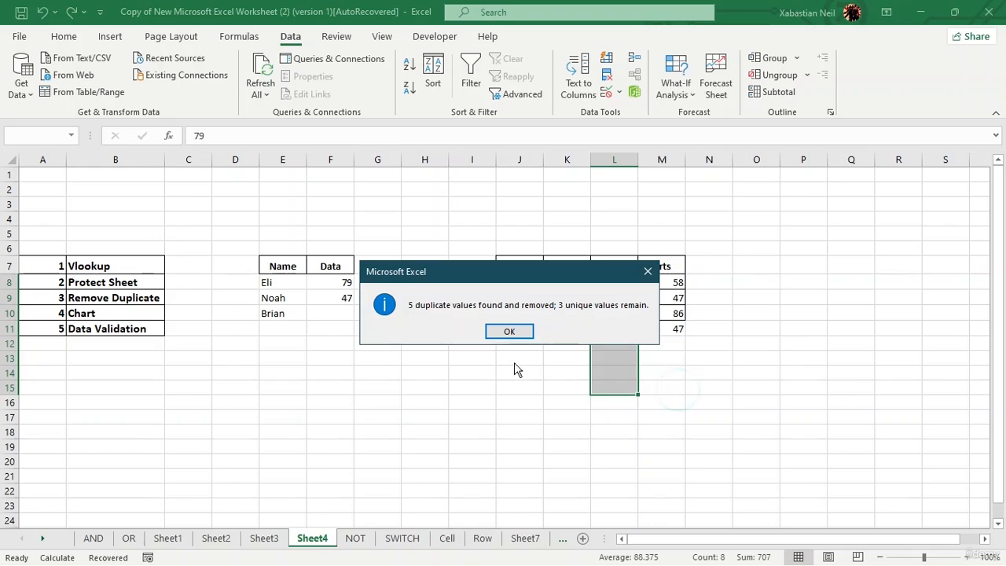
{"action": "left_click", "coordinate": [505, 330]}
{"action": "left_click", "coordinate": [707, 342]}
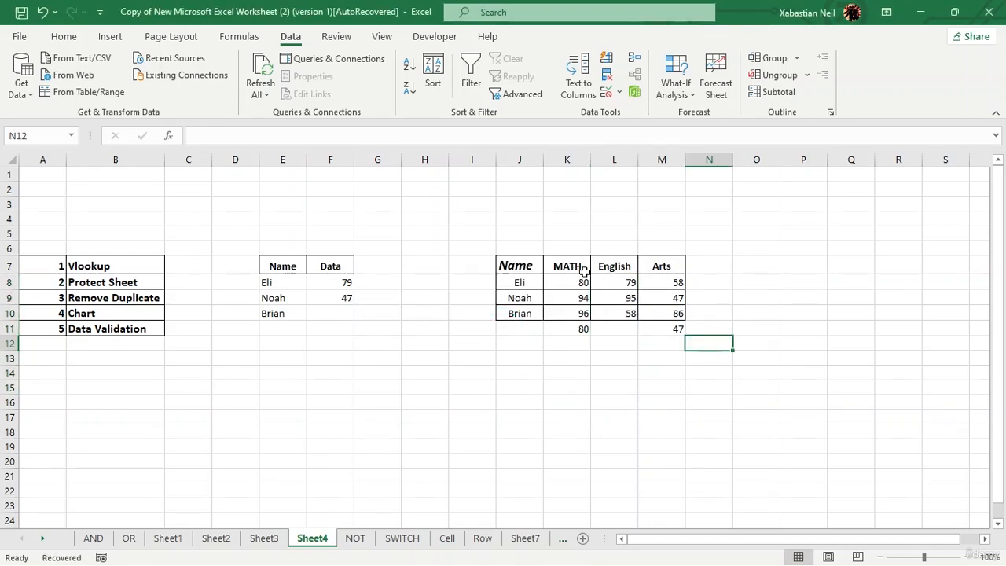
{"action": "left_click_drag", "start_coordinate": [580, 282], "coordinate": [578, 334]}
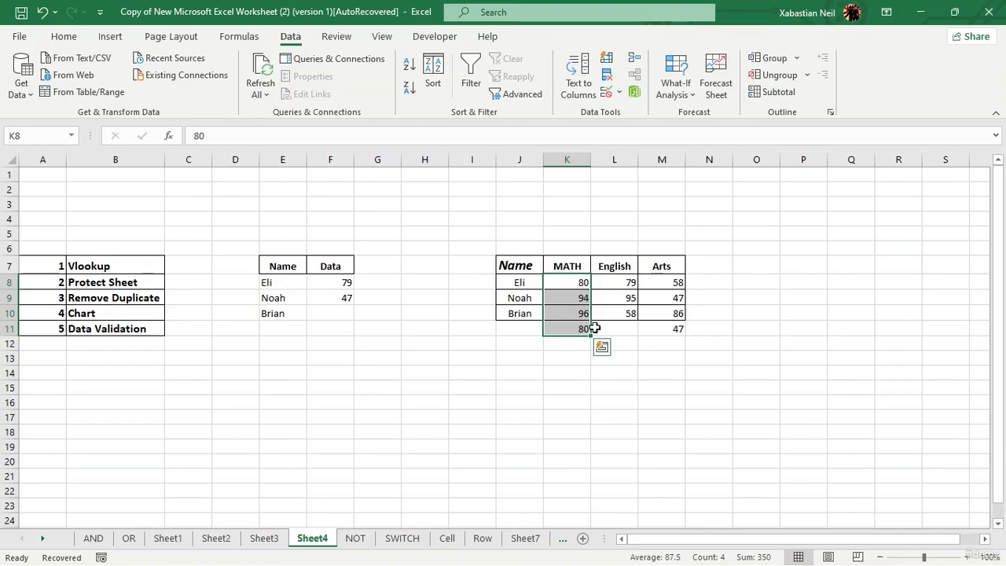
Step: Remove duplicates from the selected MATH cells only, dropping the extra 80
{"action": "left_click", "coordinate": [607, 76]}
{"action": "left_click", "coordinate": [483, 319]}
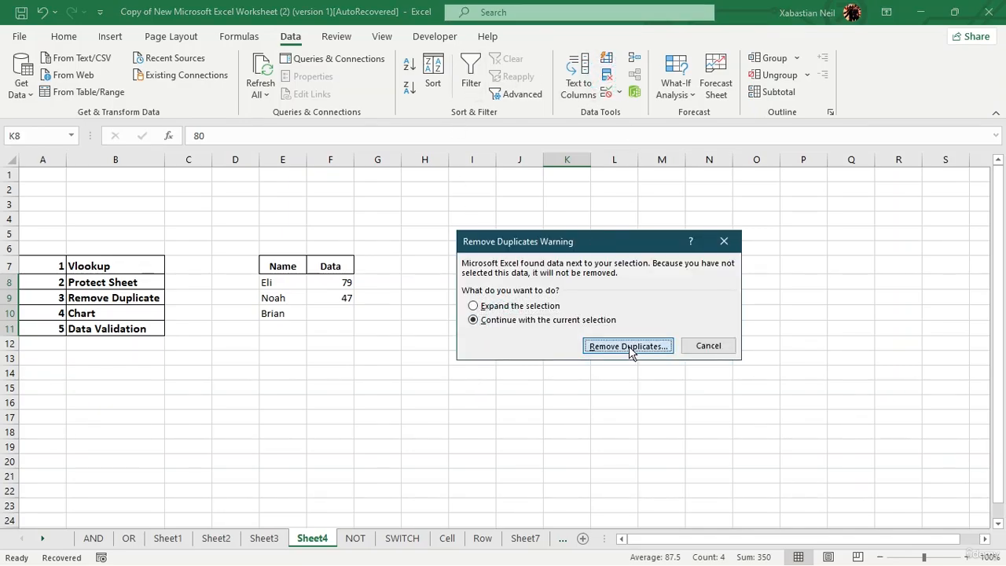
{"action": "left_click", "coordinate": [629, 345]}
{"action": "left_click", "coordinate": [682, 387]}
{"action": "left_click", "coordinate": [527, 336]}
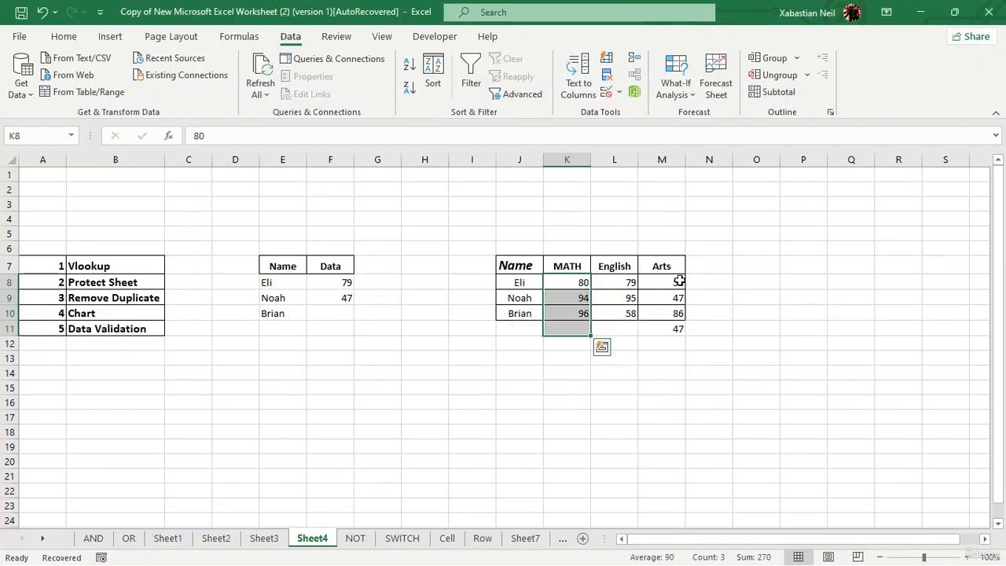
Step: Select M8:M11 and remove duplicates from Arts only, dropping the extra 47
{"action": "left_click_drag", "start_coordinate": [679, 280], "coordinate": [681, 329]}
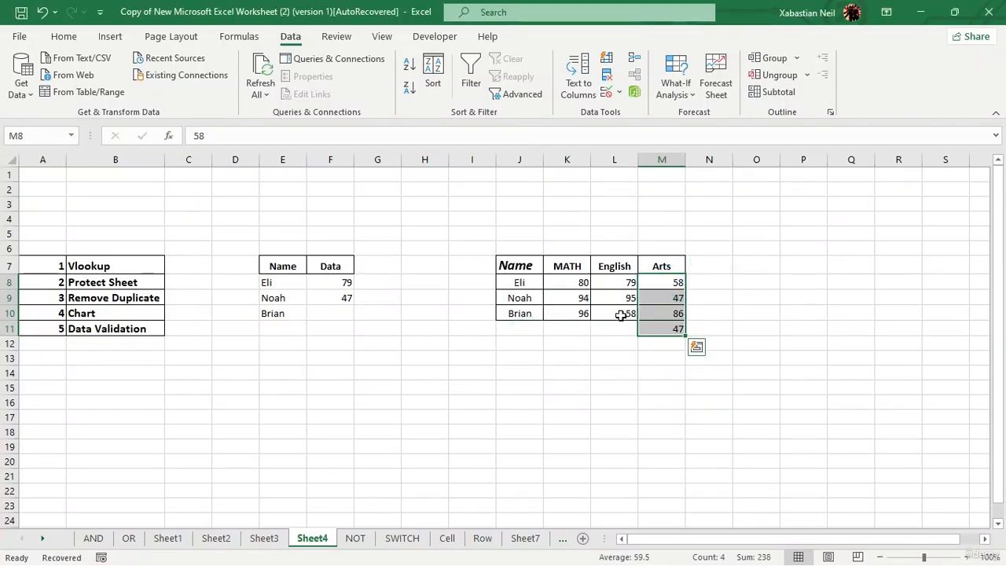
{"action": "left_click", "coordinate": [607, 74]}
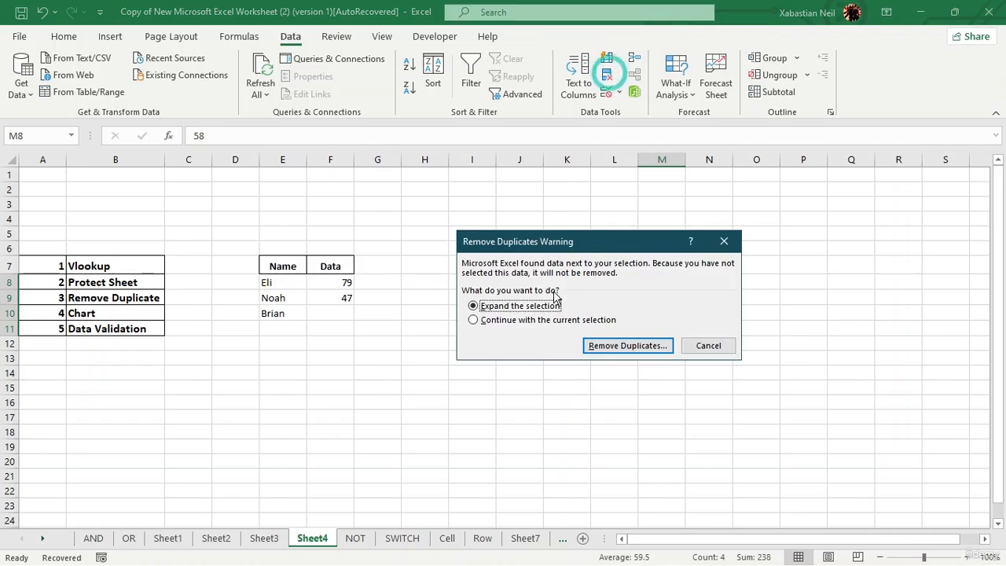
{"action": "left_click", "coordinate": [476, 320]}
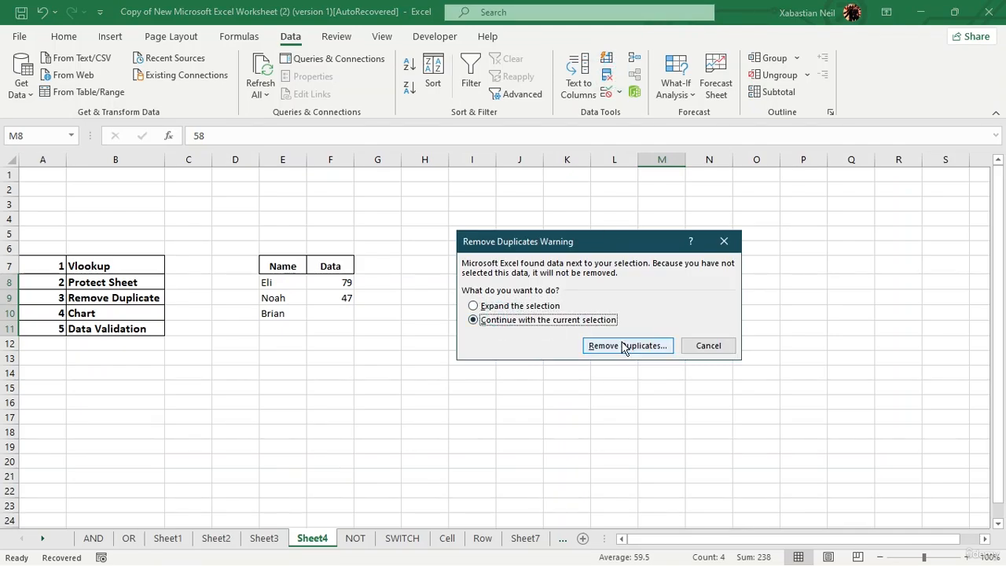
{"action": "left_click", "coordinate": [625, 346]}
{"action": "left_click", "coordinate": [665, 390]}
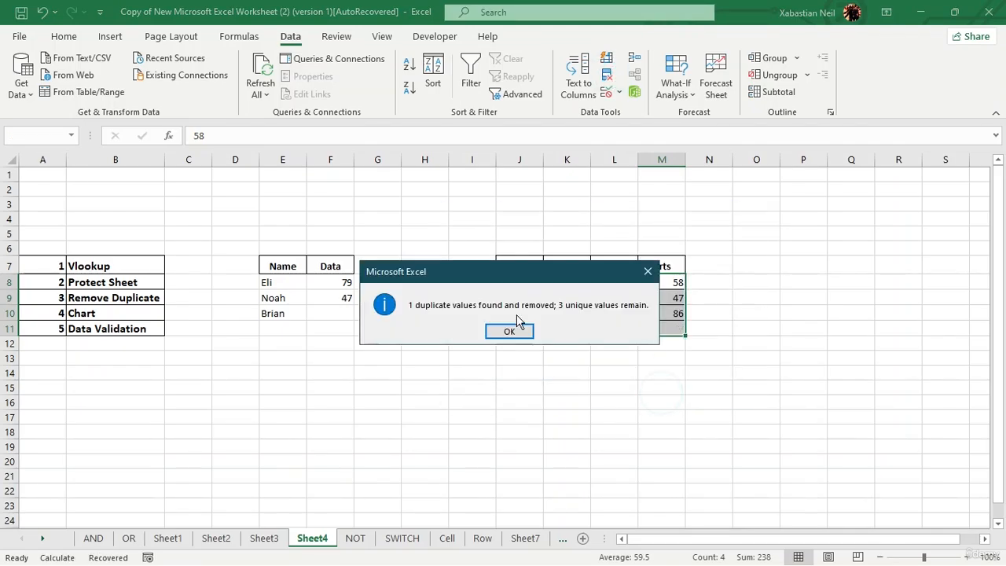
{"action": "left_click", "coordinate": [510, 331]}
{"action": "left_click", "coordinate": [487, 358]}
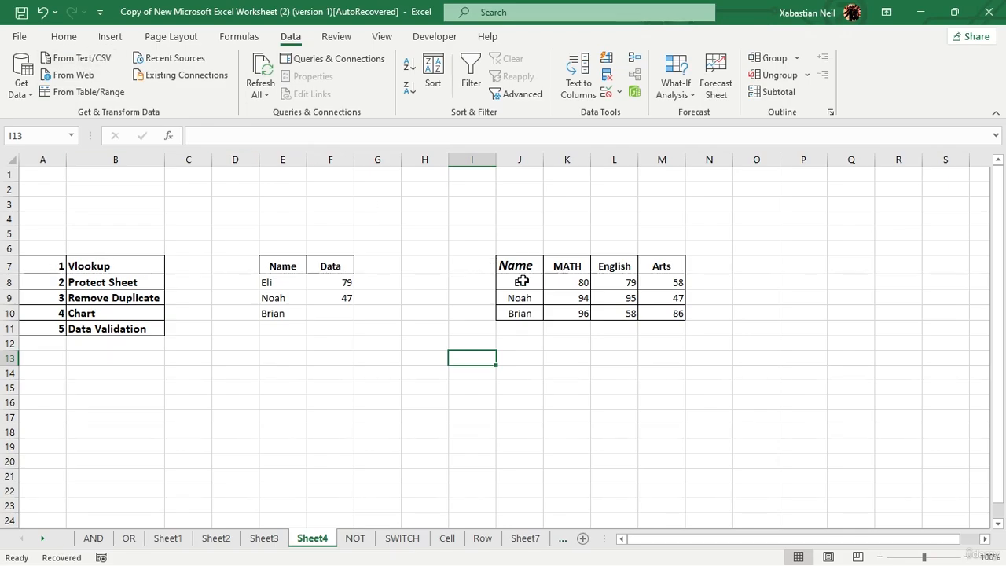
{"action": "left_click_drag", "start_coordinate": [580, 288], "coordinate": [668, 313]}
{"action": "right_click", "coordinate": [653, 313]}
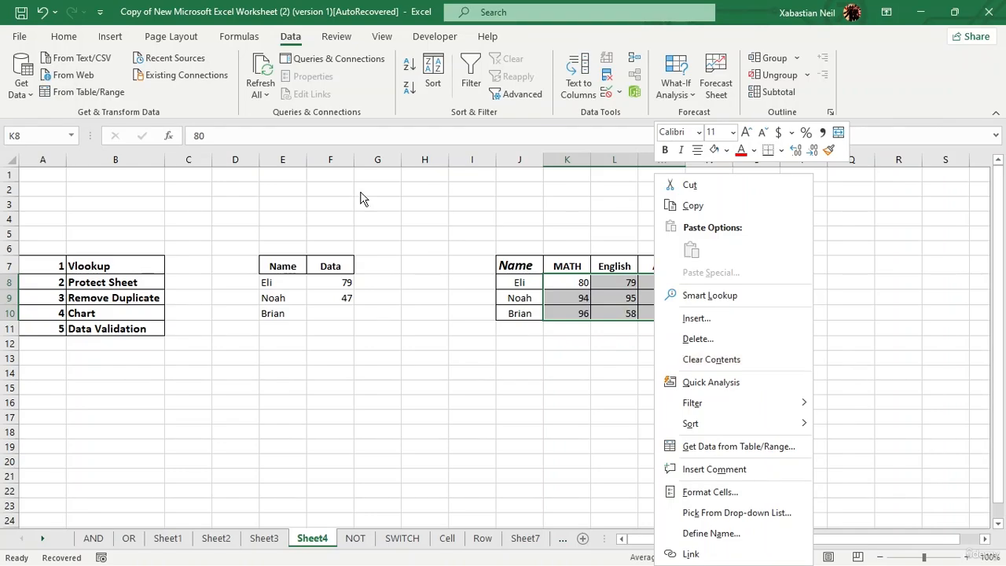
{"action": "left_click", "coordinate": [110, 45]}
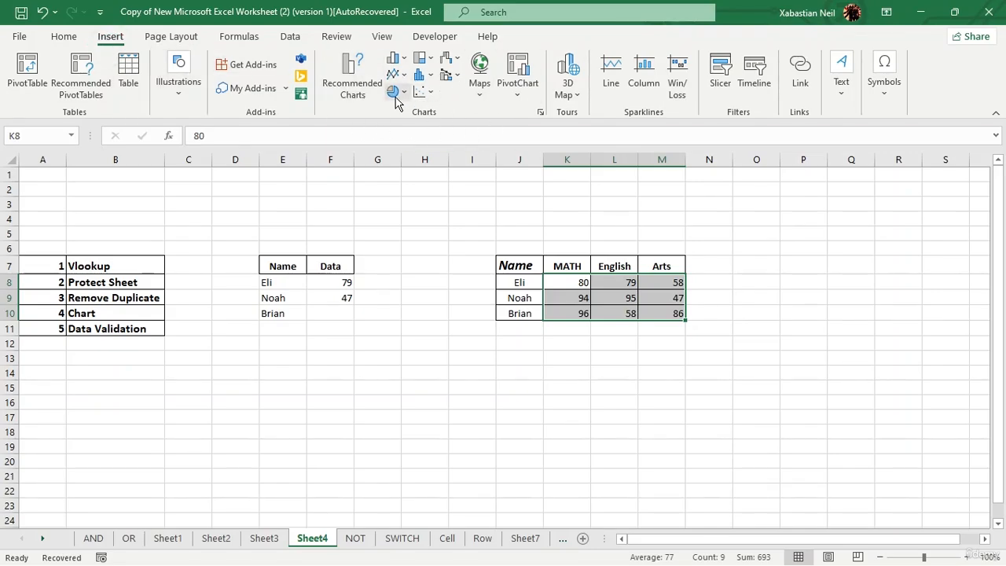
{"action": "left_click", "coordinate": [353, 76]}
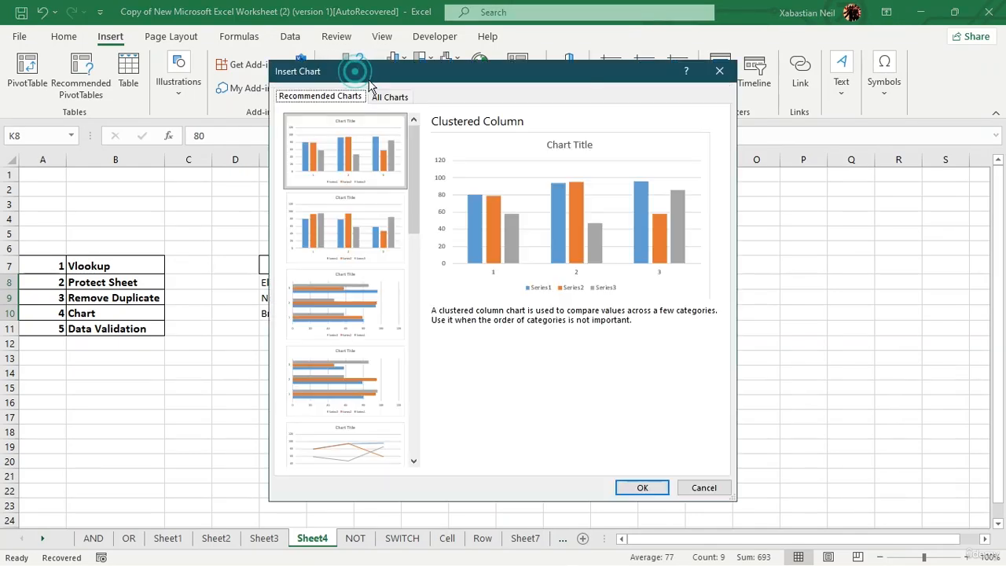
{"action": "left_click", "coordinate": [395, 97]}
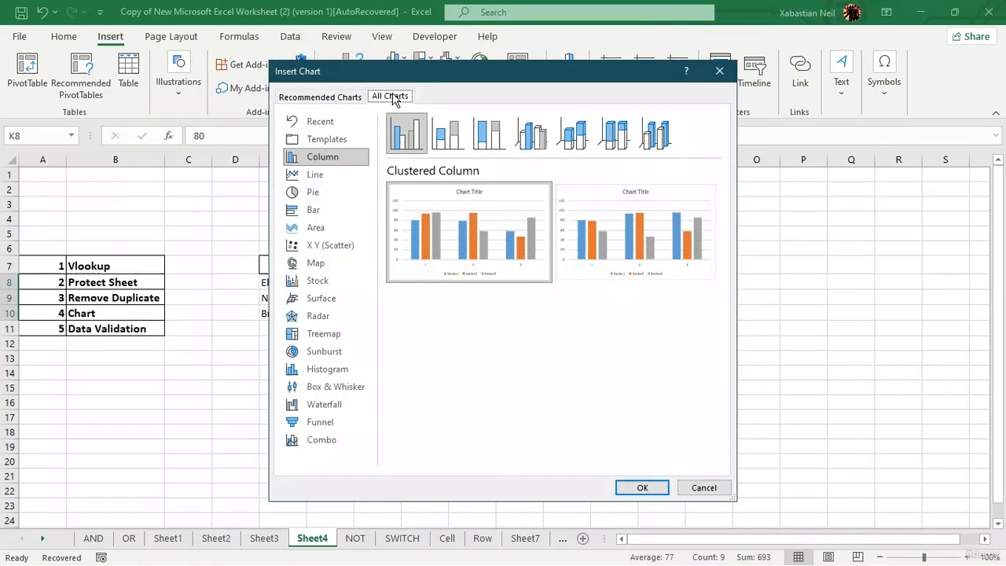
{"action": "left_click", "coordinate": [330, 97]}
{"action": "scroll", "coordinate": [359, 440], "scroll_direction": "down", "scroll_amount": 5}
{"action": "left_click", "coordinate": [359, 440]}
{"action": "left_click", "coordinate": [360, 359]}
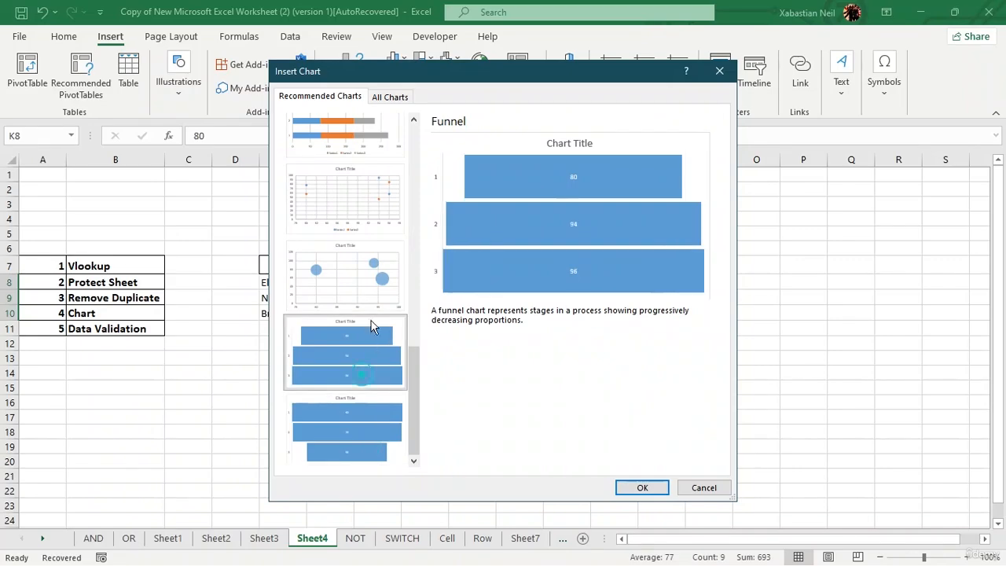
{"action": "left_click", "coordinate": [372, 264]}
{"action": "left_click", "coordinate": [374, 195]}
{"action": "scroll", "coordinate": [371, 252], "scroll_direction": "up", "scroll_amount": 5}
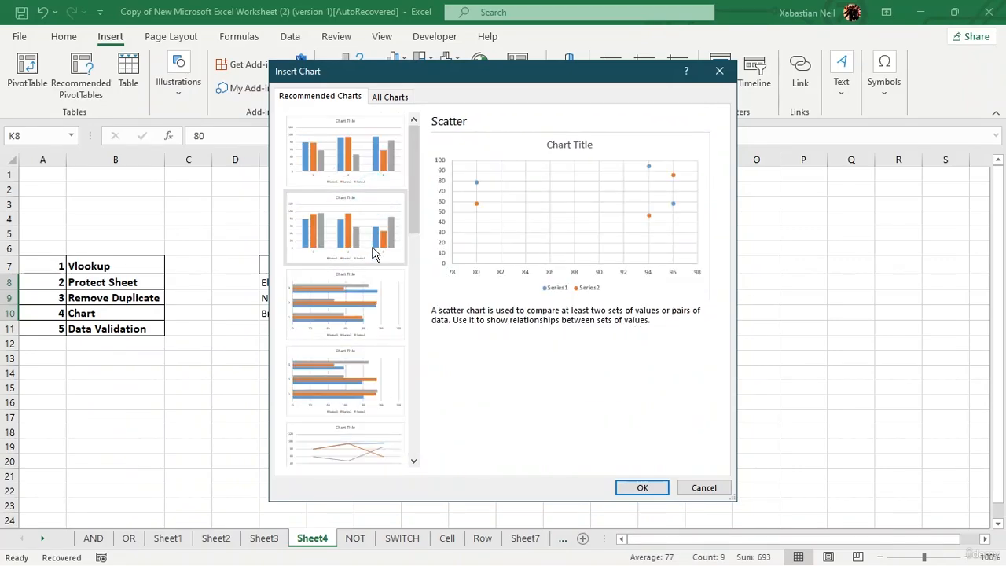
{"action": "left_click", "coordinate": [346, 236]}
{"action": "left_click", "coordinate": [342, 279]}
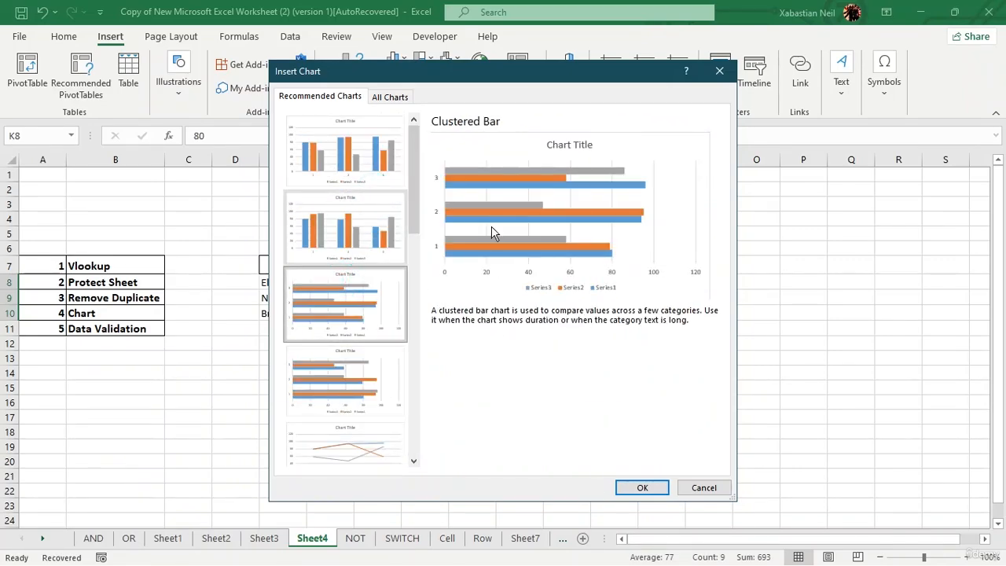
{"action": "left_click", "coordinate": [363, 171]}
{"action": "left_click", "coordinate": [638, 488]}
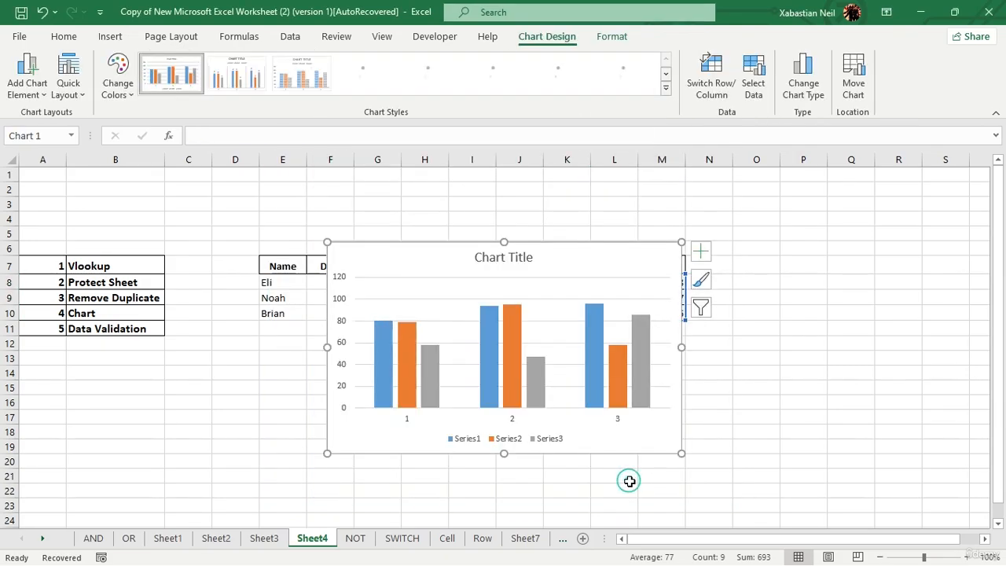
{"action": "left_click_drag", "start_coordinate": [576, 246], "coordinate": [597, 251]}
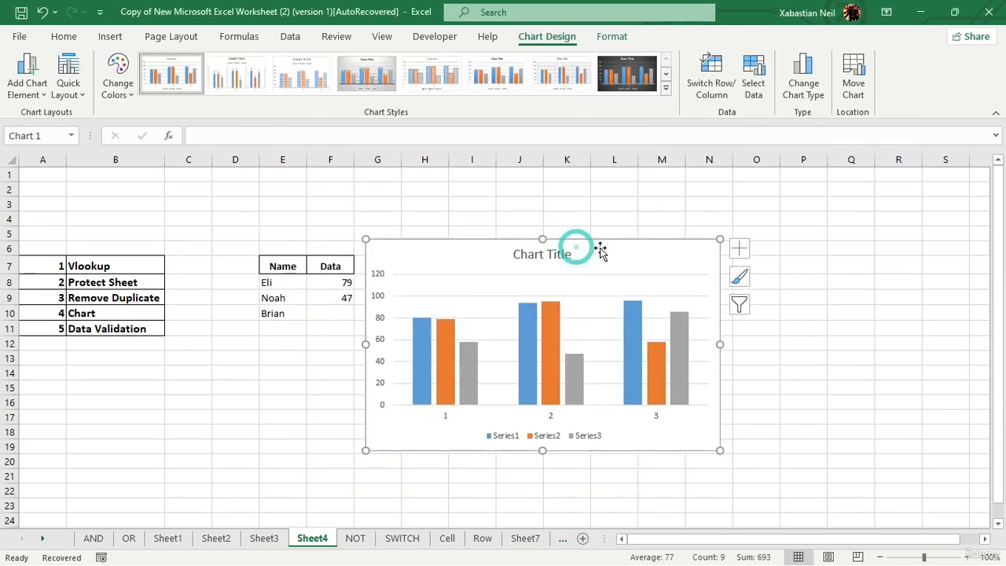
{"action": "key", "text": "Delete"}
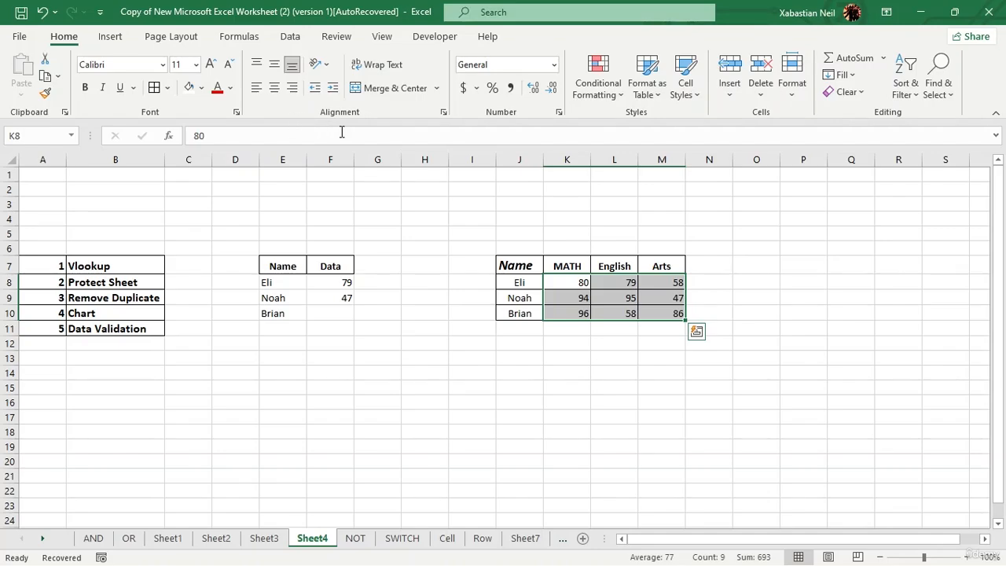
Step: Insert a 2-D pie chart titled Data from the Data values starting at F8
{"action": "left_click", "coordinate": [110, 36]}
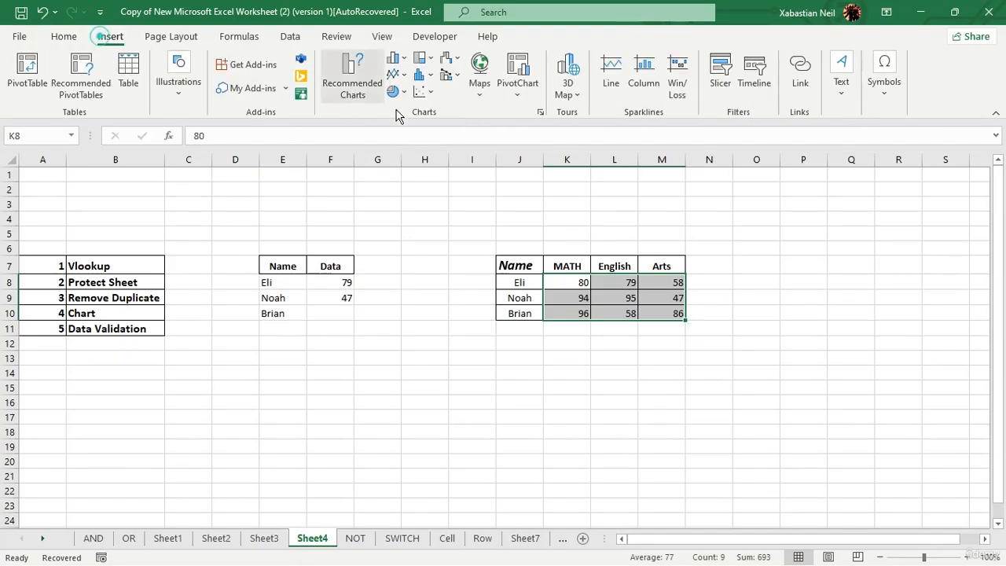
{"action": "left_click", "coordinate": [397, 76]}
{"action": "left_click", "coordinate": [402, 75]}
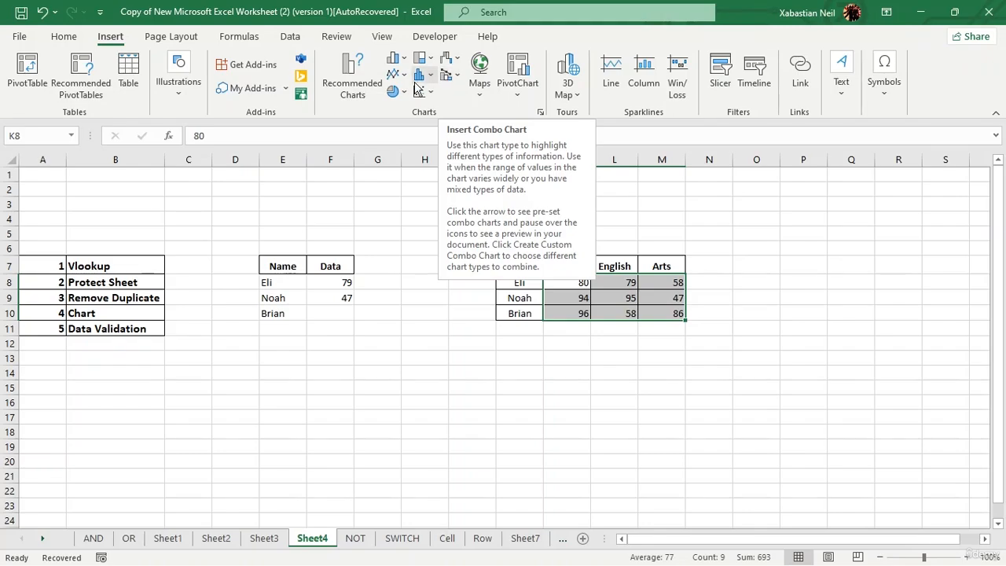
{"action": "left_click", "coordinate": [336, 285]}
{"action": "left_click", "coordinate": [388, 95]}
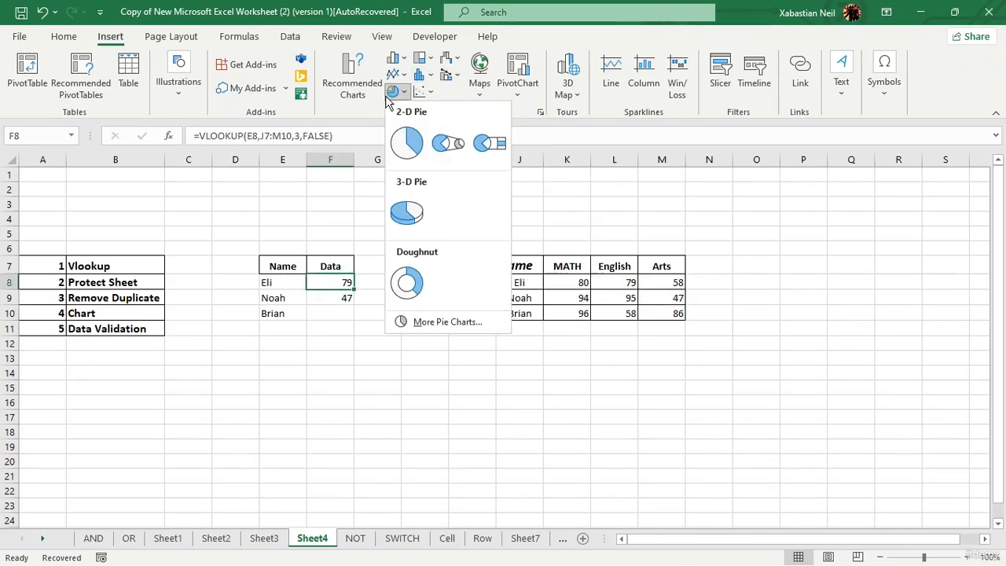
{"action": "left_click", "coordinate": [407, 143]}
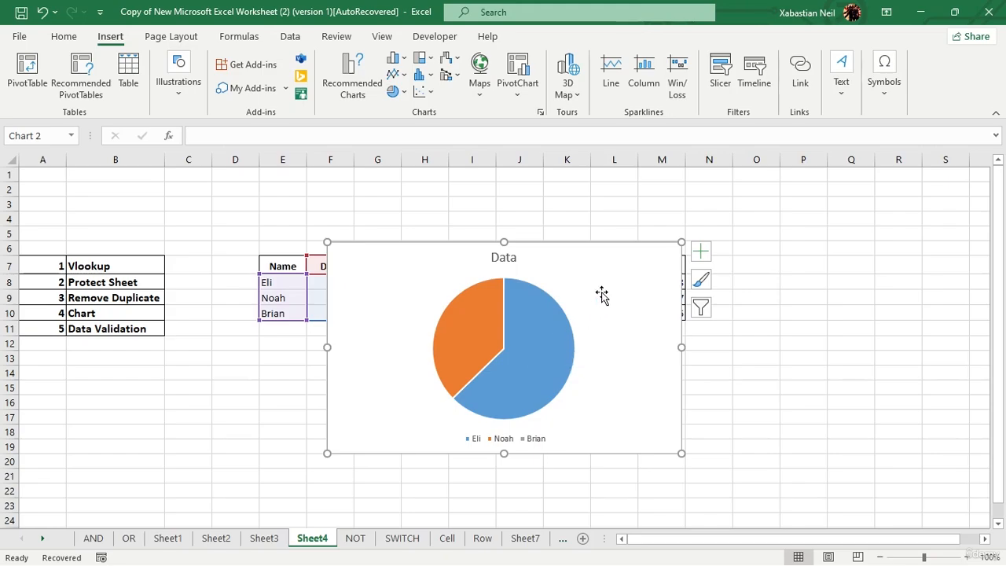
Step: Review the pie chart's Select Data and slice formatting options without changing anything
{"action": "double_click", "coordinate": [600, 292]}
{"action": "left_click", "coordinate": [536, 332]}
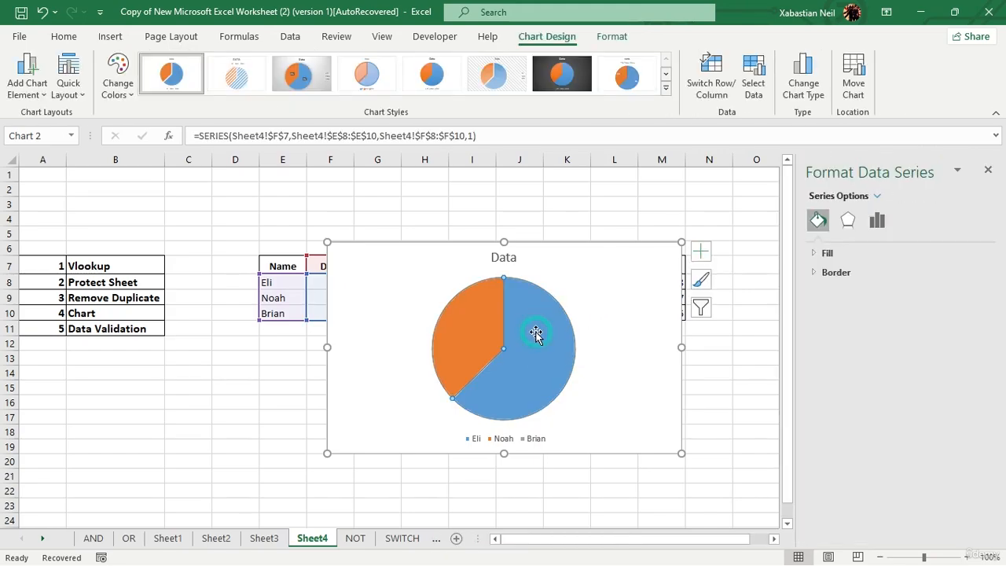
{"action": "right_click", "coordinate": [535, 333]}
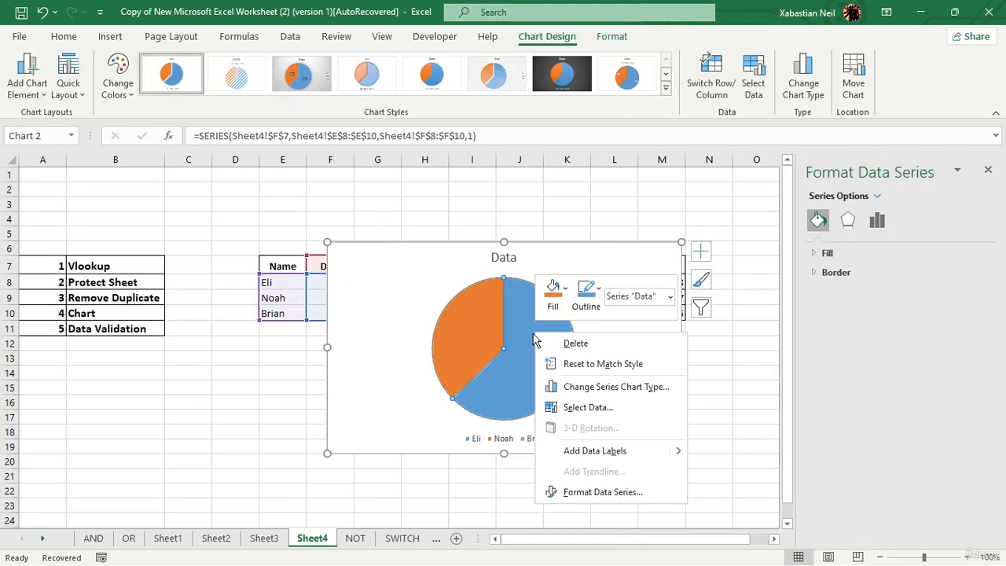
{"action": "left_click", "coordinate": [599, 407]}
{"action": "left_click", "coordinate": [791, 211]}
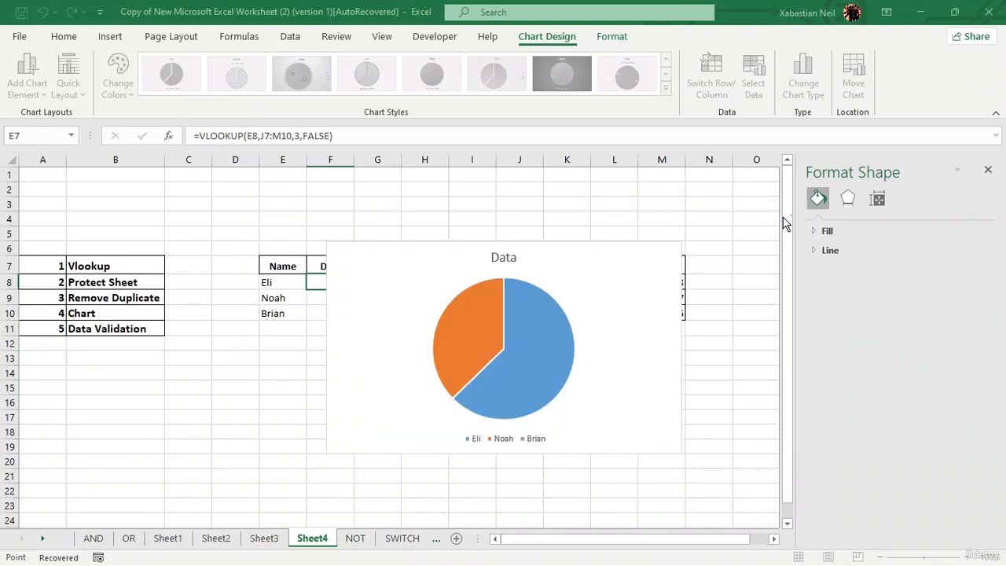
{"action": "right_click", "coordinate": [474, 301]}
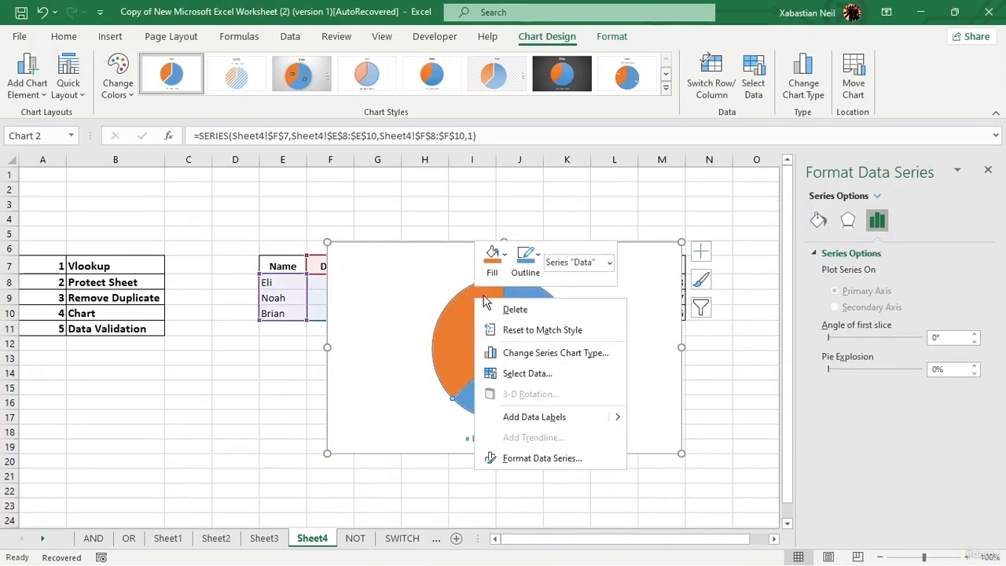
{"action": "left_click", "coordinate": [566, 459]}
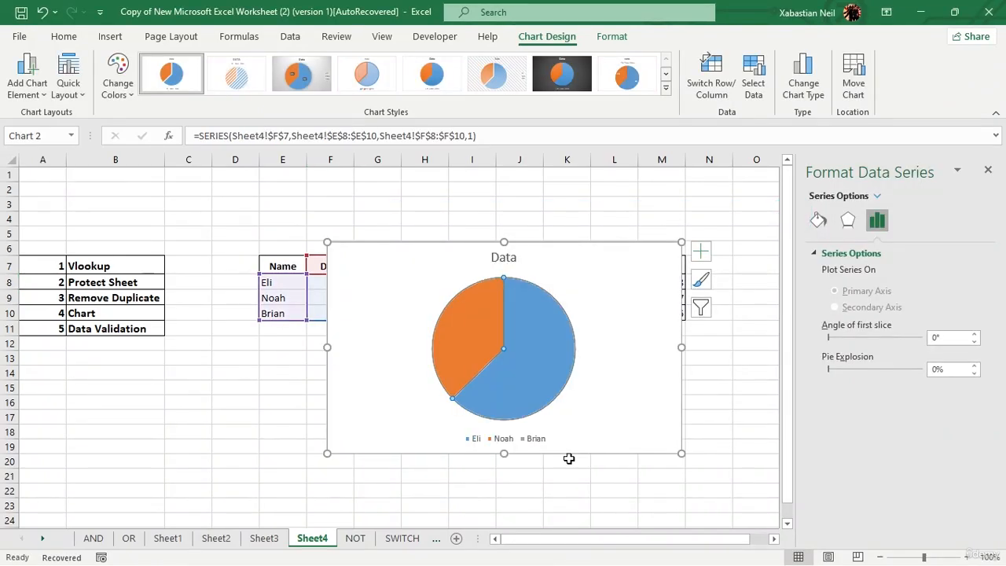
Step: Drag the pie chart right and down beside the Name/Data table
{"action": "left_click", "coordinate": [620, 298]}
{"action": "left_click", "coordinate": [524, 438]}
{"action": "left_click", "coordinate": [565, 375]}
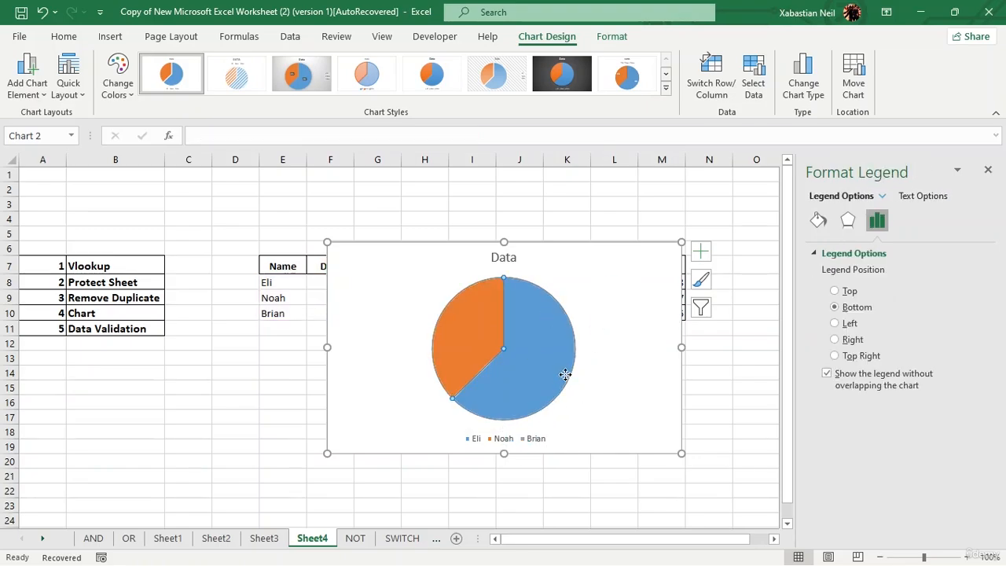
{"action": "left_click_drag", "start_coordinate": [617, 275], "coordinate": [711, 304]}
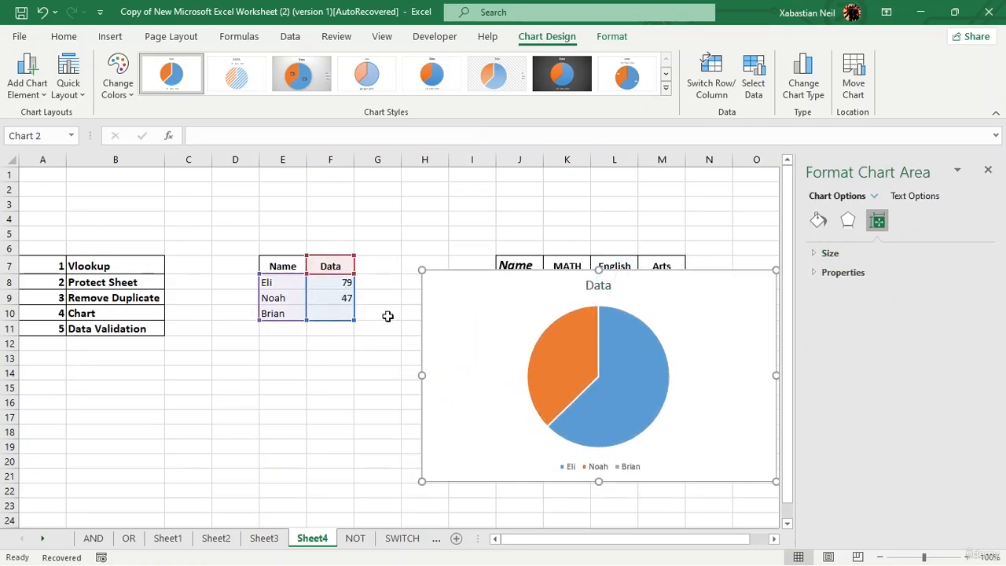
Step: Enter a test value of 5487 in F10, then change it to 87
{"action": "left_click", "coordinate": [349, 314]}
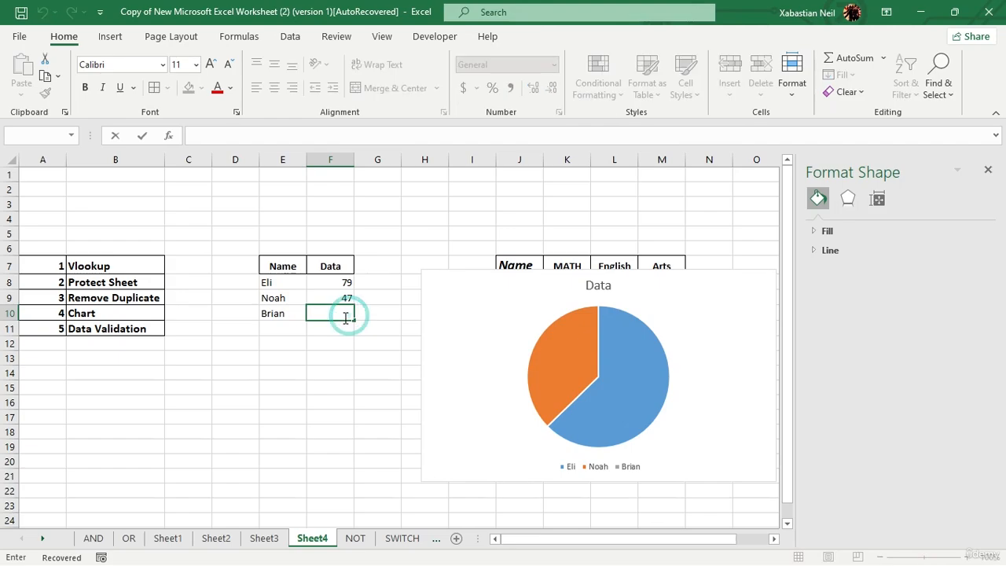
{"action": "type", "text": "5487"}
{"action": "key", "text": "Return"}
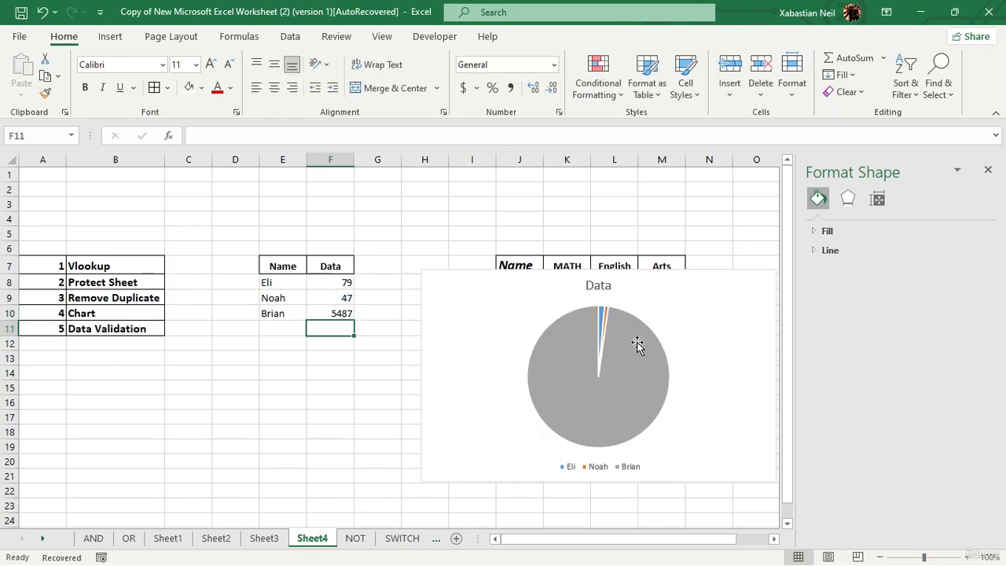
{"action": "double_click", "coordinate": [346, 314]}
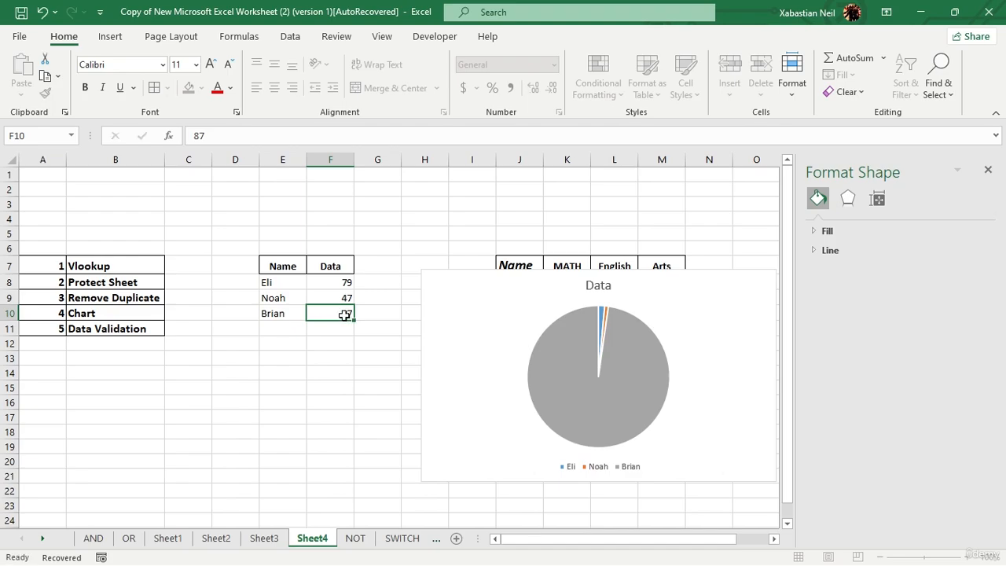
{"action": "key", "text": "Return"}
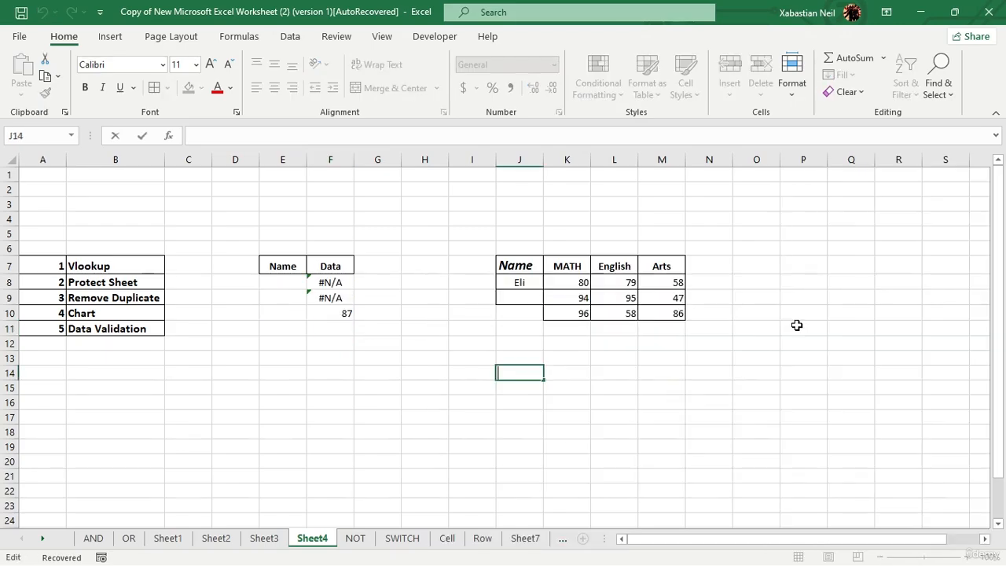
Step: Select G6 and look through the Data tab's Data Validation choices
{"action": "key", "text": "F2"}
{"action": "left_click", "coordinate": [299, 42]}
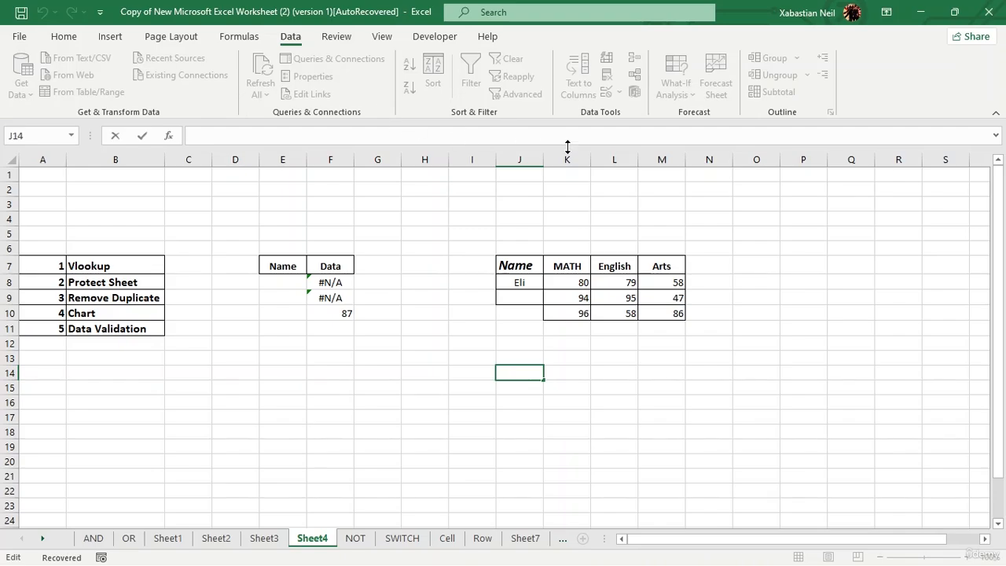
{"action": "left_click", "coordinate": [379, 249]}
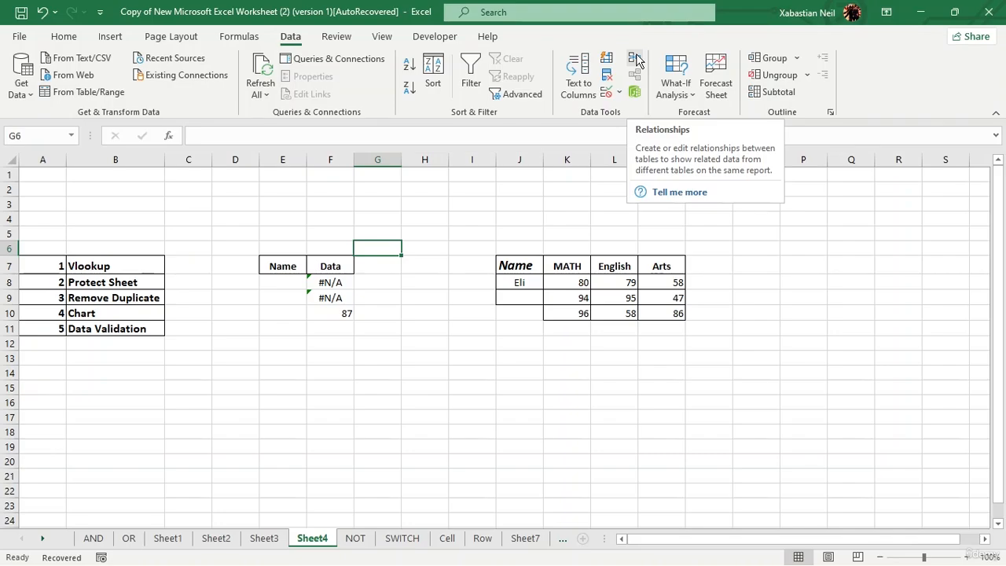
{"action": "left_click", "coordinate": [620, 93]}
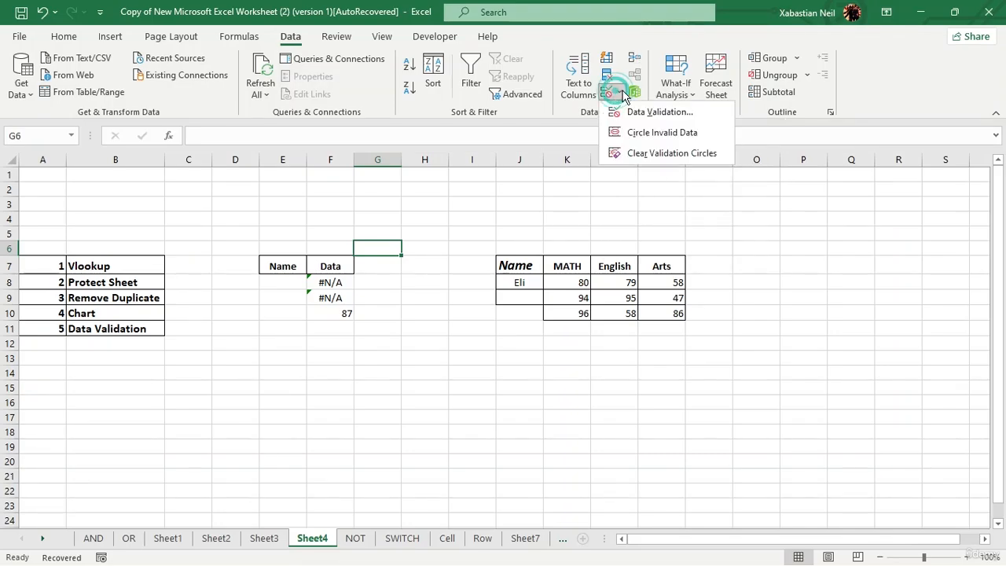
{"action": "left_click", "coordinate": [647, 297]}
Step: Type Noah in J9 and Martha in J10 of the score table
{"action": "double_click", "coordinate": [522, 298]}
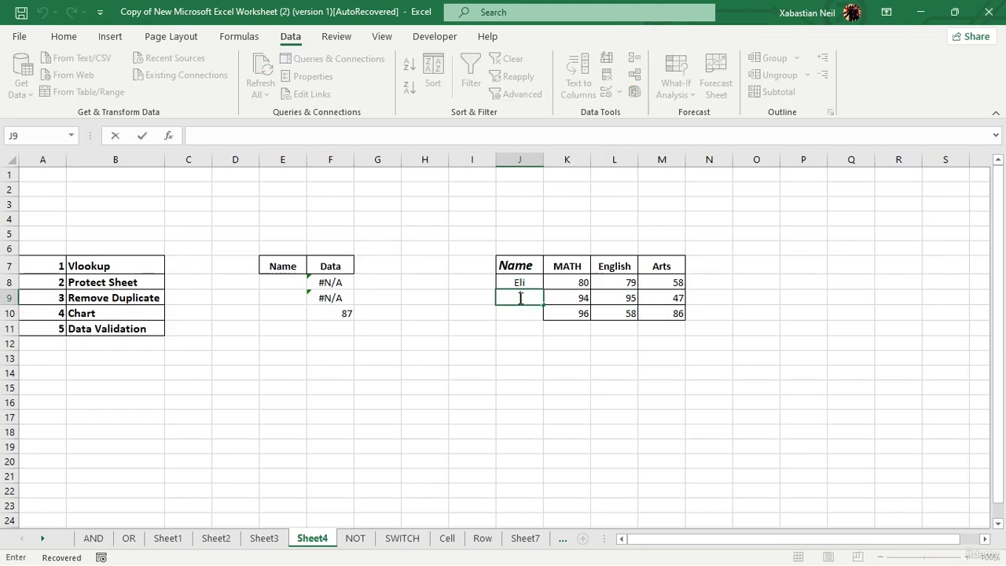
{"action": "type", "text": "Noah"}
{"action": "key", "text": "Return"}
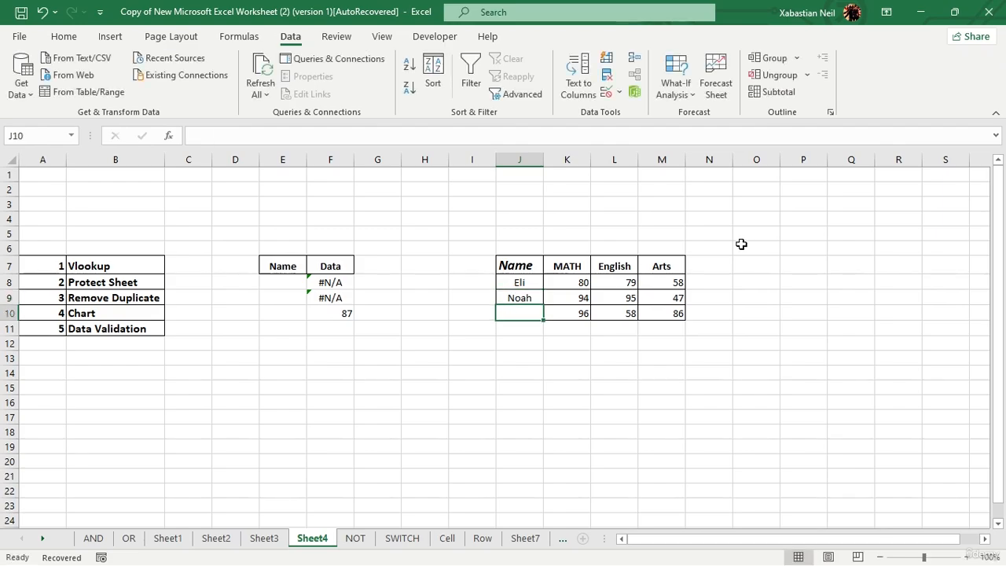
{"action": "type", "text": "Mart"}
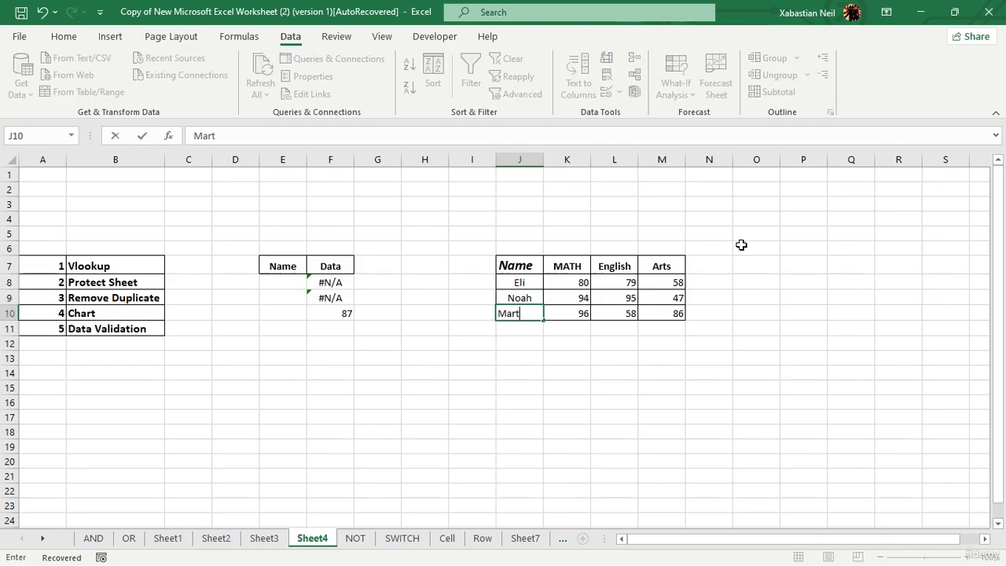
{"action": "type", "text": "ha"}
{"action": "left_click", "coordinate": [553, 385]}
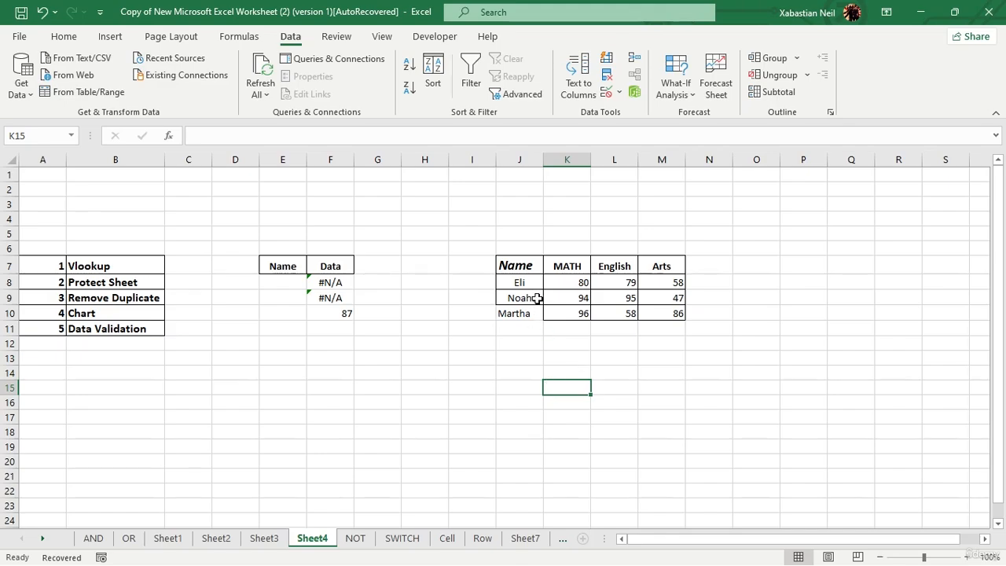
Step: Copy the names in J9:J10 toward E8, then cancel the copy
{"action": "left_click_drag", "start_coordinate": [537, 298], "coordinate": [528, 314]}
{"action": "key", "text": "ctrl+c"}
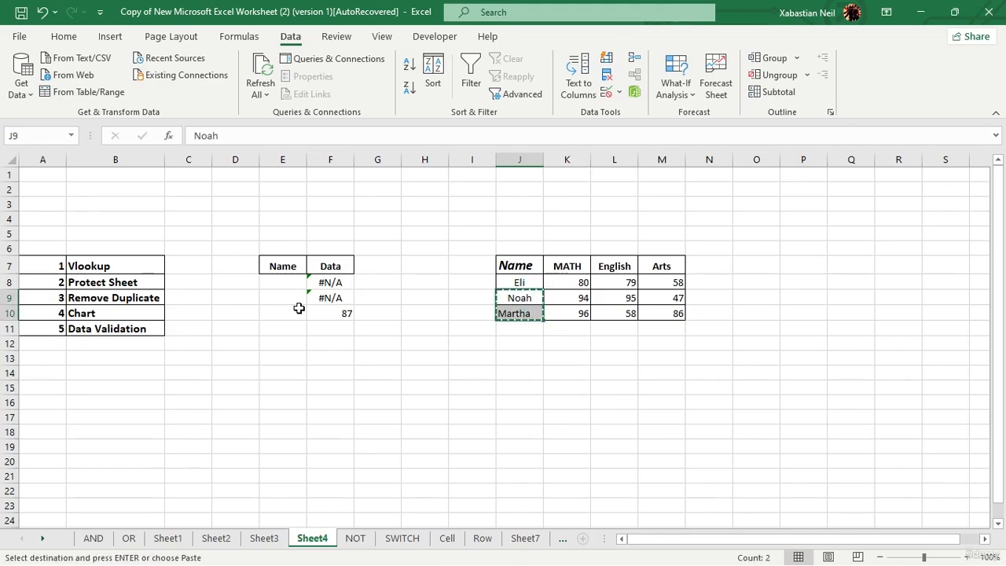
{"action": "left_click", "coordinate": [292, 286]}
{"action": "key", "text": "Escape"}
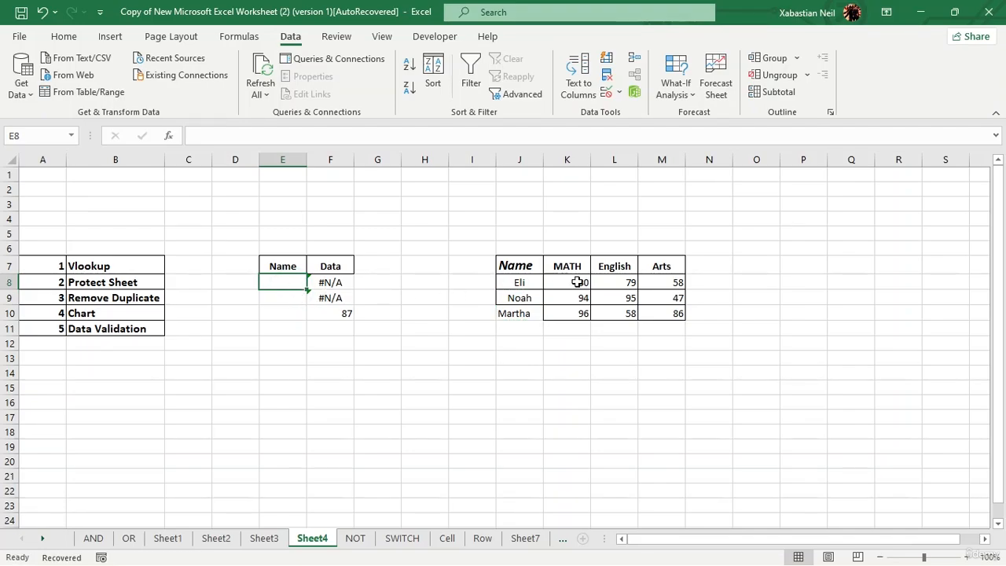
Step: Move Noah and Martha from J9:J10 into the Name cells E8:E9
{"action": "left_click_drag", "start_coordinate": [577, 294], "coordinate": [521, 296]}
{"action": "left_click", "coordinate": [514, 344]}
{"action": "key", "text": "ctrl+c"}
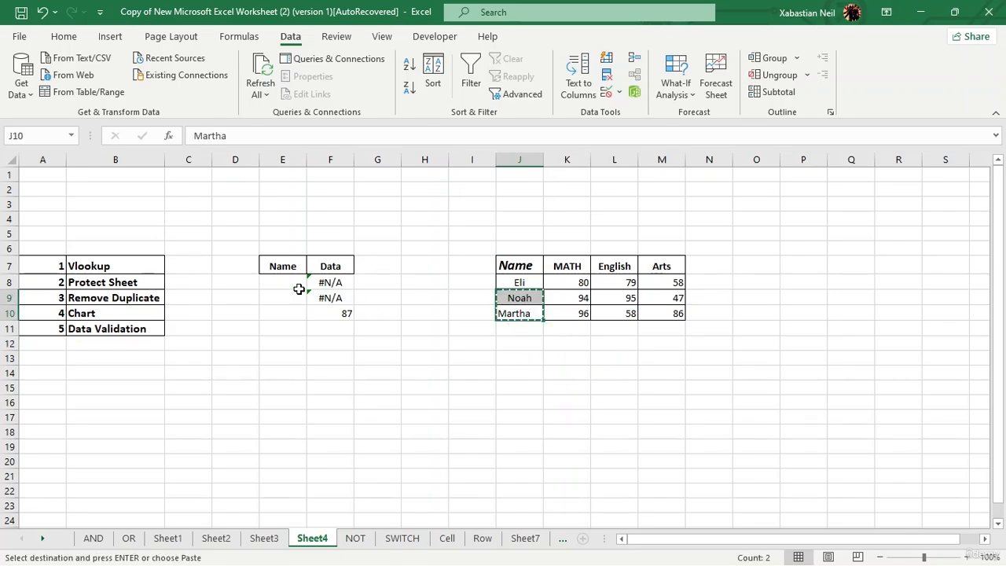
{"action": "left_click", "coordinate": [283, 282]}
{"action": "key", "text": "ctrl+v"}
{"action": "left_click", "coordinate": [435, 346]}
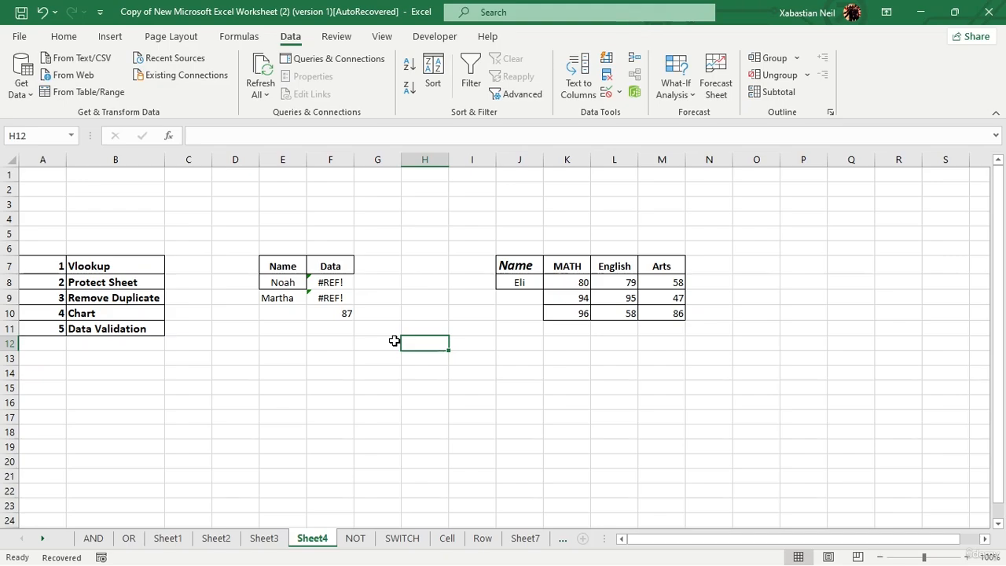
Step: Add a List data validation to J8 with E8:E9 as its source
{"action": "left_click", "coordinate": [530, 283]}
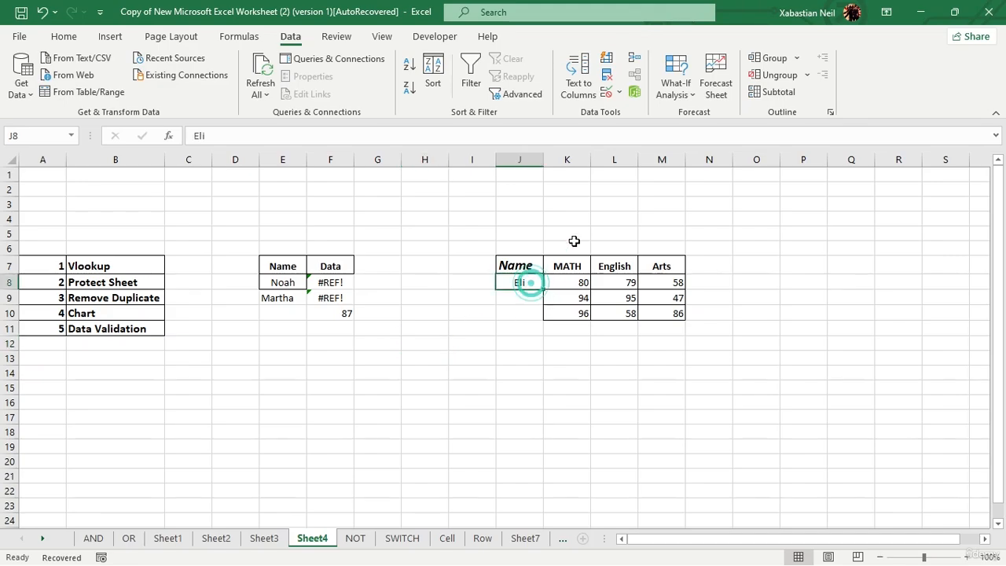
{"action": "left_click", "coordinate": [609, 95]}
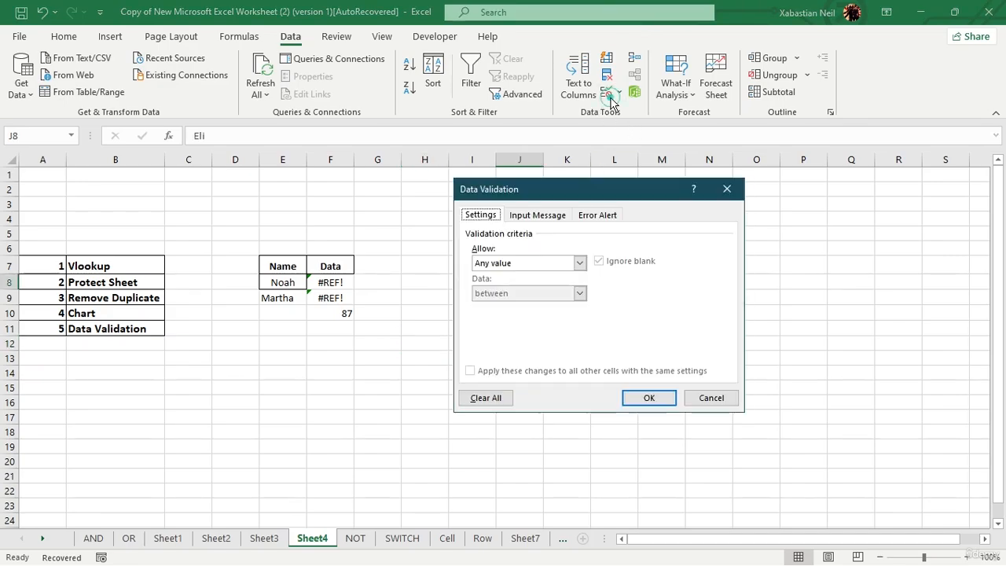
{"action": "left_click", "coordinate": [578, 263]}
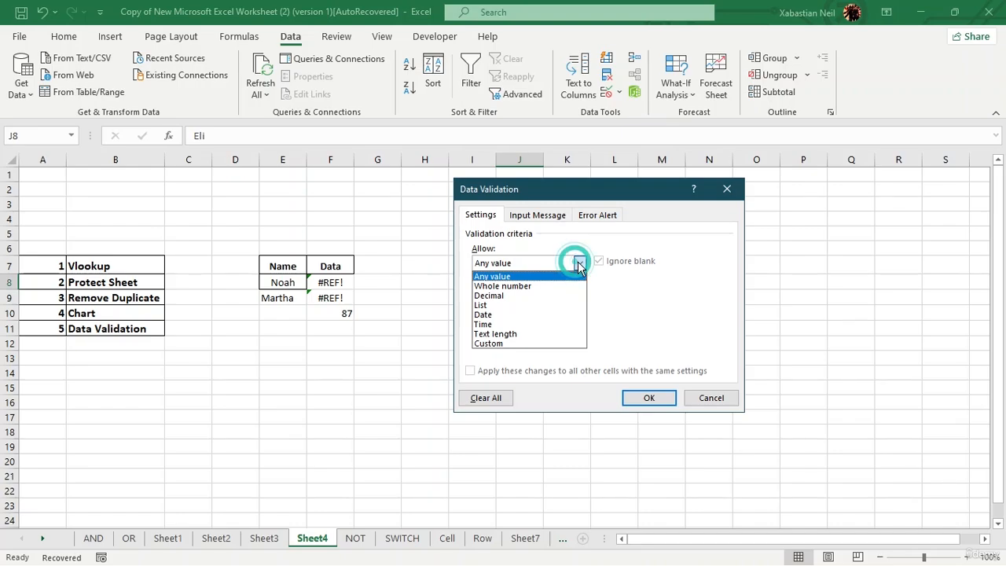
{"action": "left_click", "coordinate": [501, 305]}
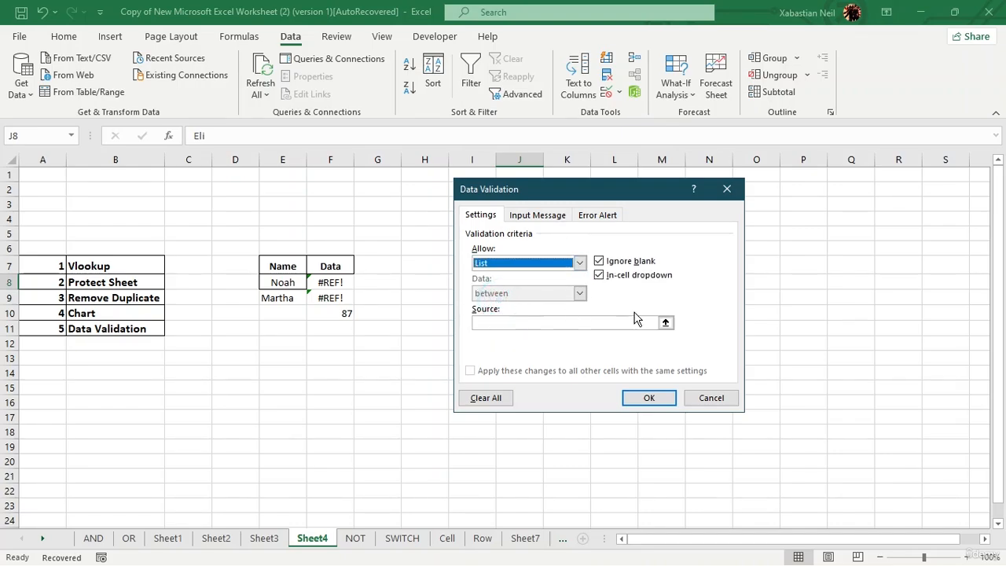
{"action": "left_click", "coordinate": [662, 323]}
{"action": "mouse_move", "coordinate": [288, 285]}
{"action": "left_mouse_down"}
{"action": "mouse_move", "coordinate": [281, 312]}
{"action": "mouse_move", "coordinate": [286, 292]}
{"action": "mouse_move", "coordinate": [292, 301]}
{"action": "left_mouse_up"}
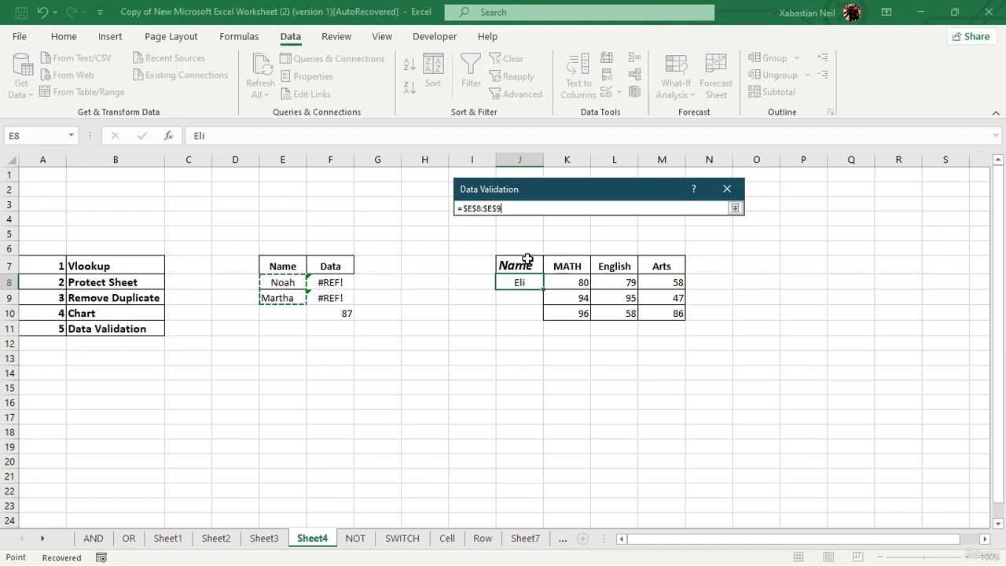
{"action": "key", "text": "Return"}
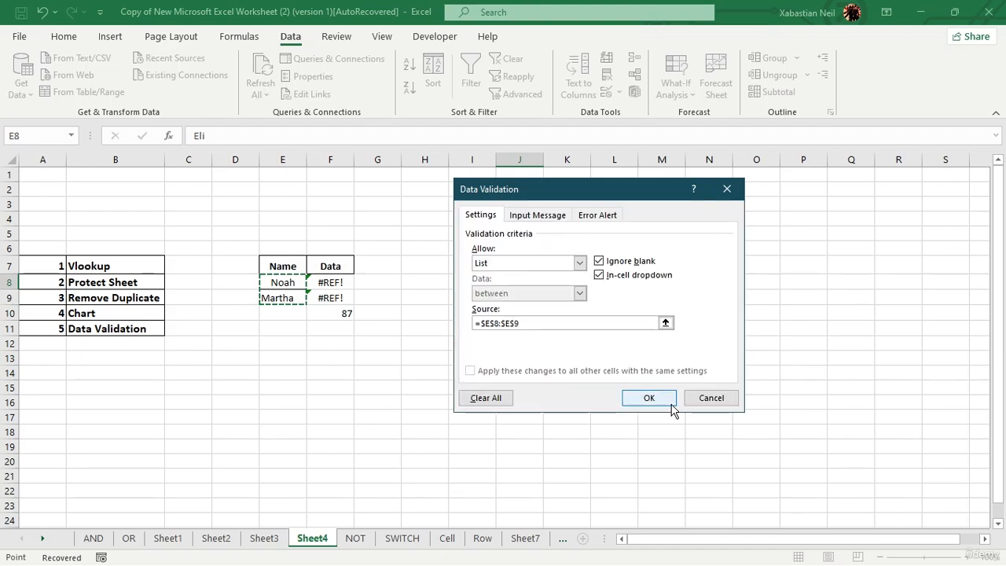
{"action": "left_click", "coordinate": [667, 399]}
Step: Test J8's dropdown by picking the first listed name
{"action": "left_click", "coordinate": [550, 283]}
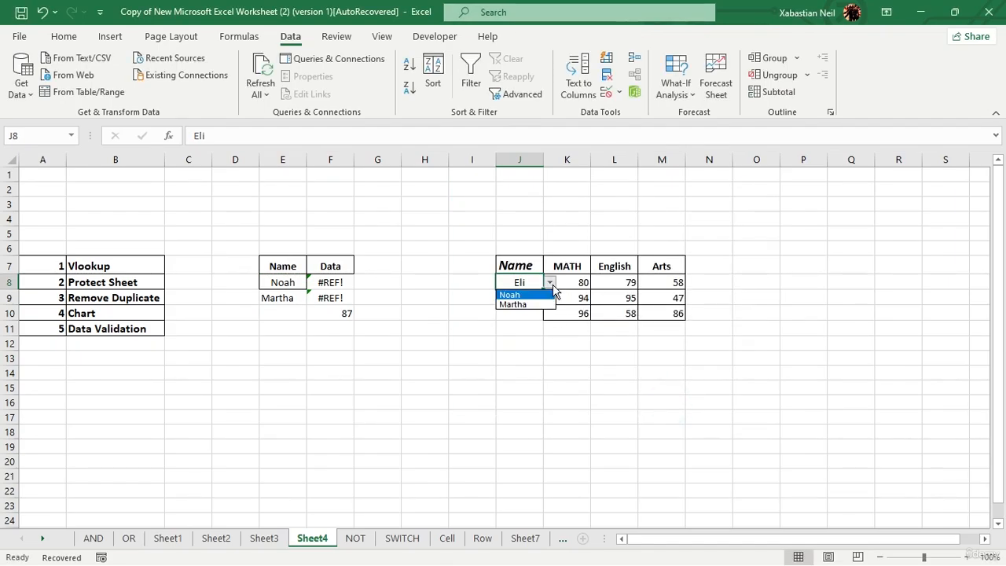
{"action": "left_click", "coordinate": [551, 284]}
{"action": "left_click", "coordinate": [550, 284]}
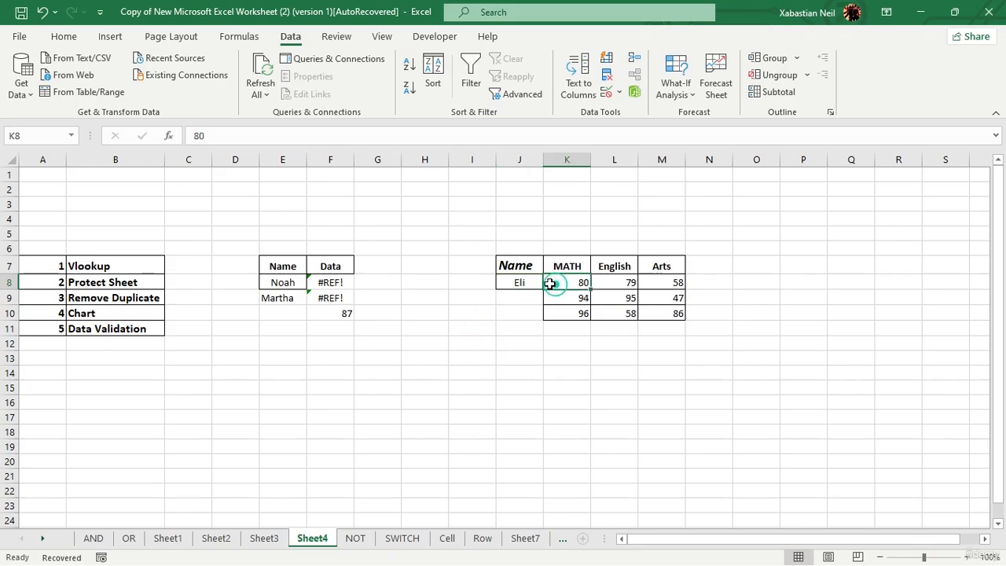
{"action": "left_click", "coordinate": [539, 283]}
{"action": "left_click", "coordinate": [550, 283]}
{"action": "left_click", "coordinate": [533, 295]}
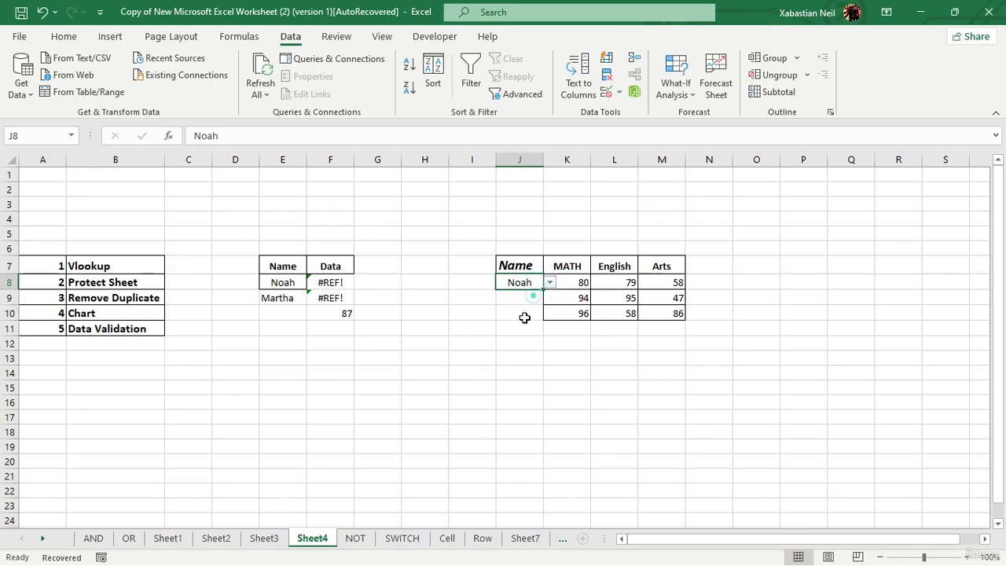
Step: Briefly edit J9, then undo the changes, including J8's picked name
{"action": "left_click", "coordinate": [525, 300]}
{"action": "double_click", "coordinate": [525, 301]}
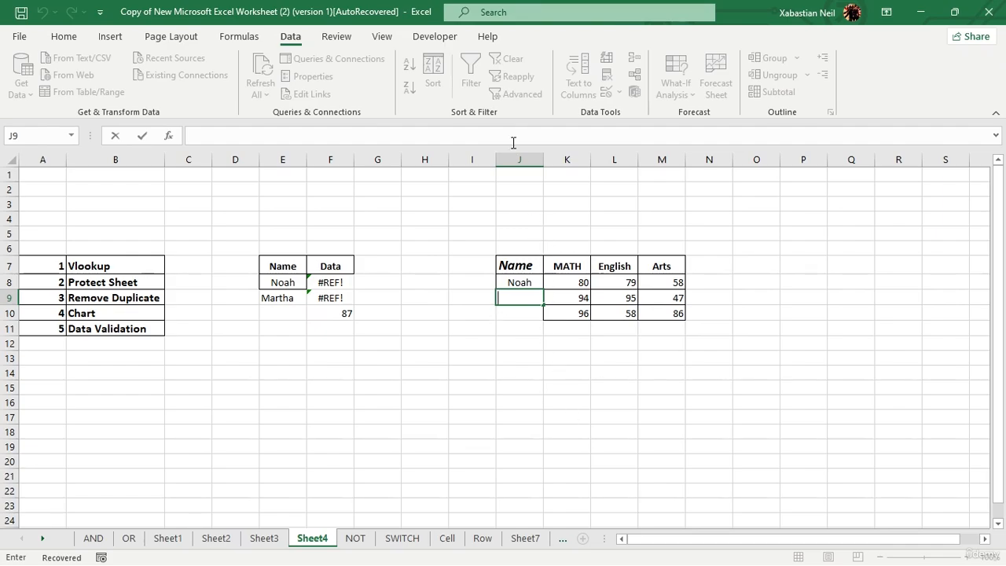
{"action": "left_click", "coordinate": [289, 263]}
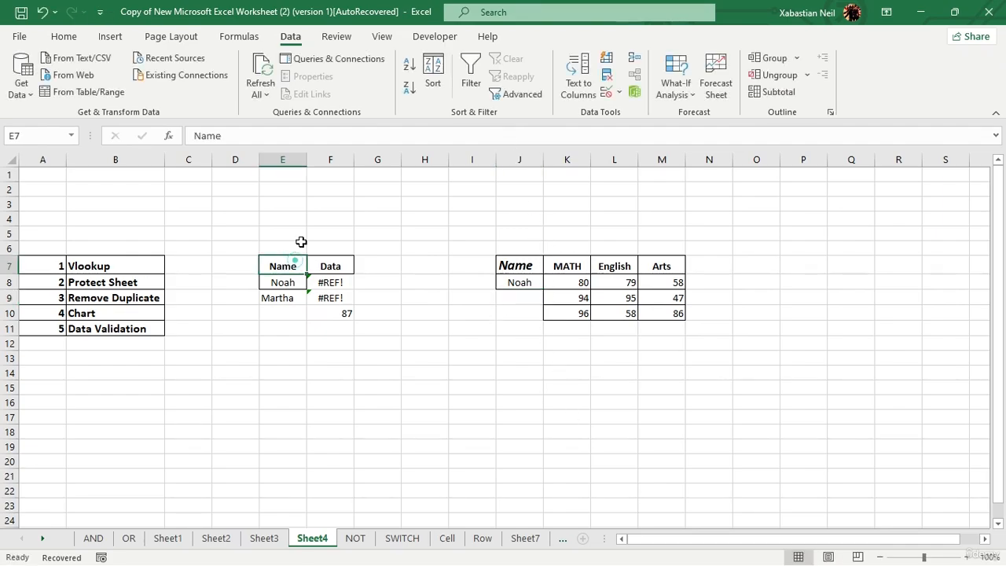
{"action": "left_click", "coordinate": [43, 12]}
{"action": "left_click", "coordinate": [520, 282]}
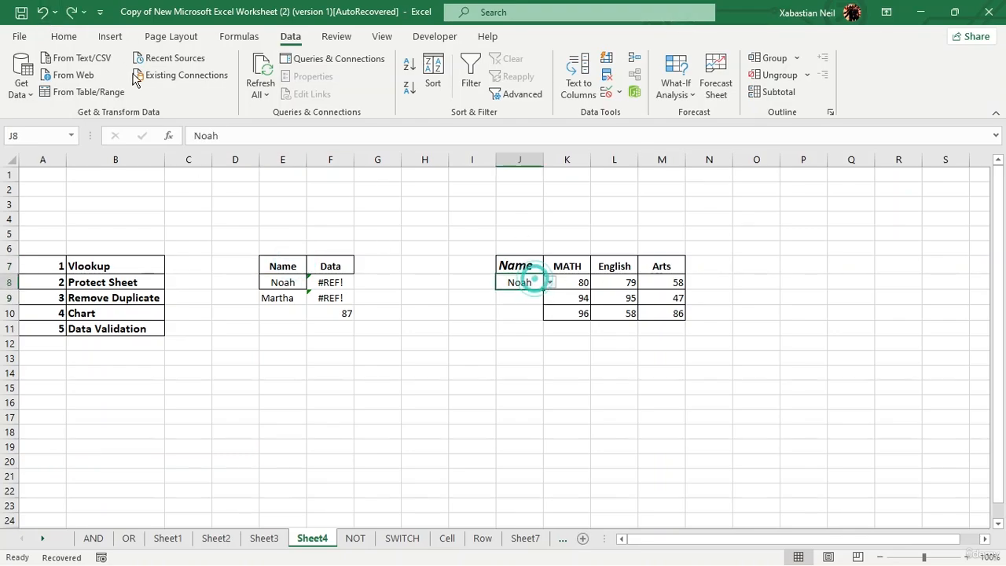
{"action": "left_click", "coordinate": [44, 16]}
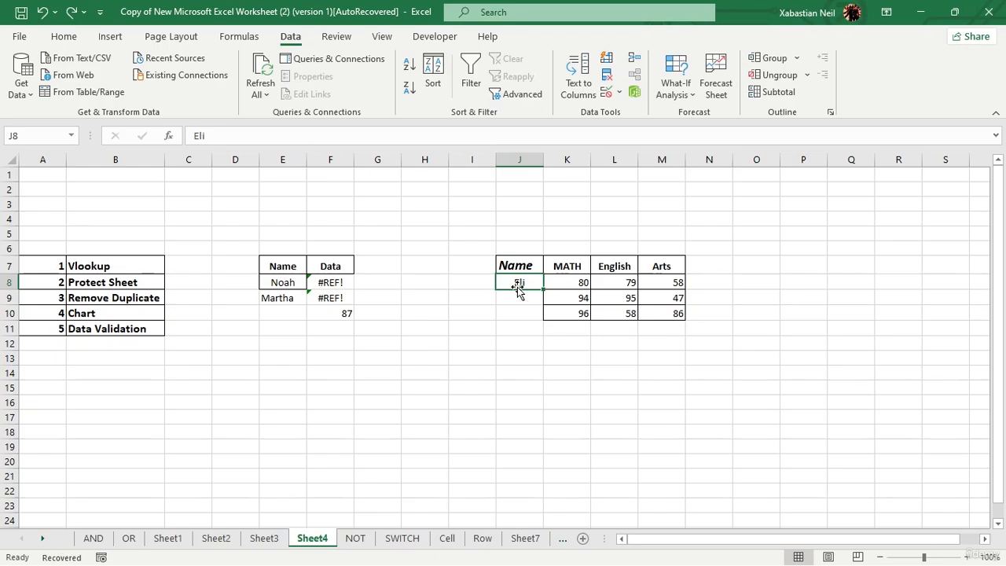
Step: Apply a List data validation with source $E$8:$E$9 to all of column J
{"action": "left_click", "coordinate": [519, 155]}
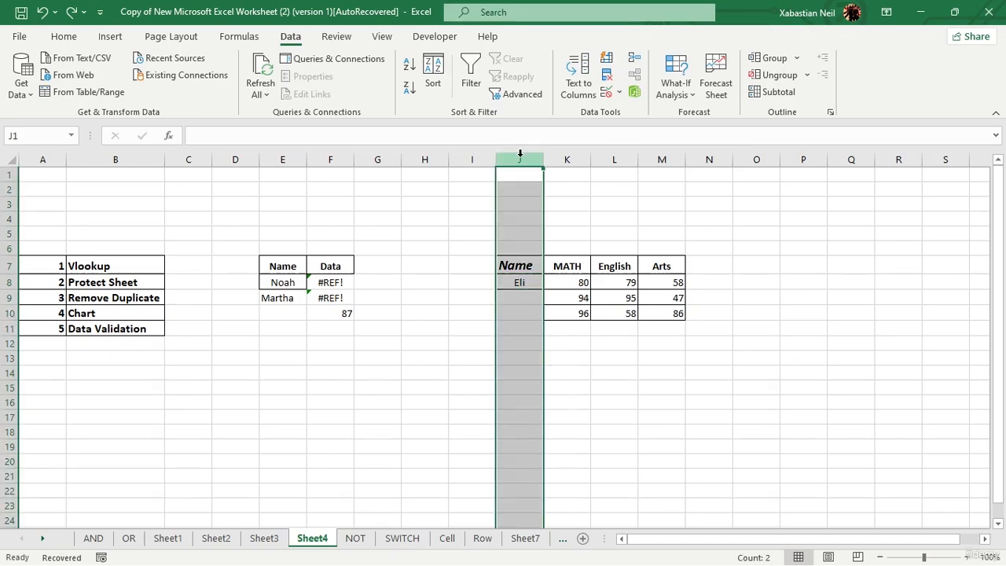
{"action": "left_click", "coordinate": [606, 93]}
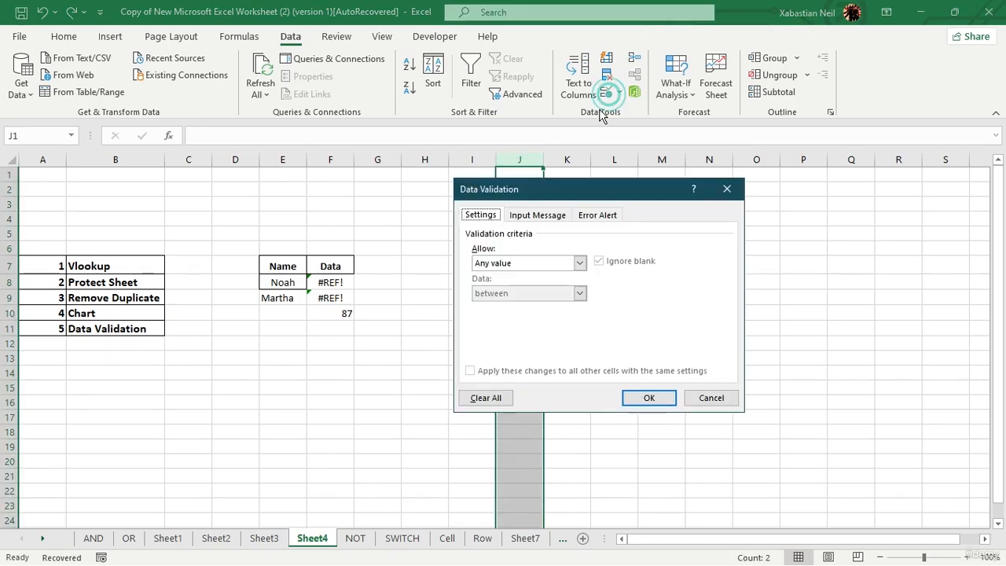
{"action": "left_click", "coordinate": [580, 263]}
{"action": "left_click", "coordinate": [498, 307]}
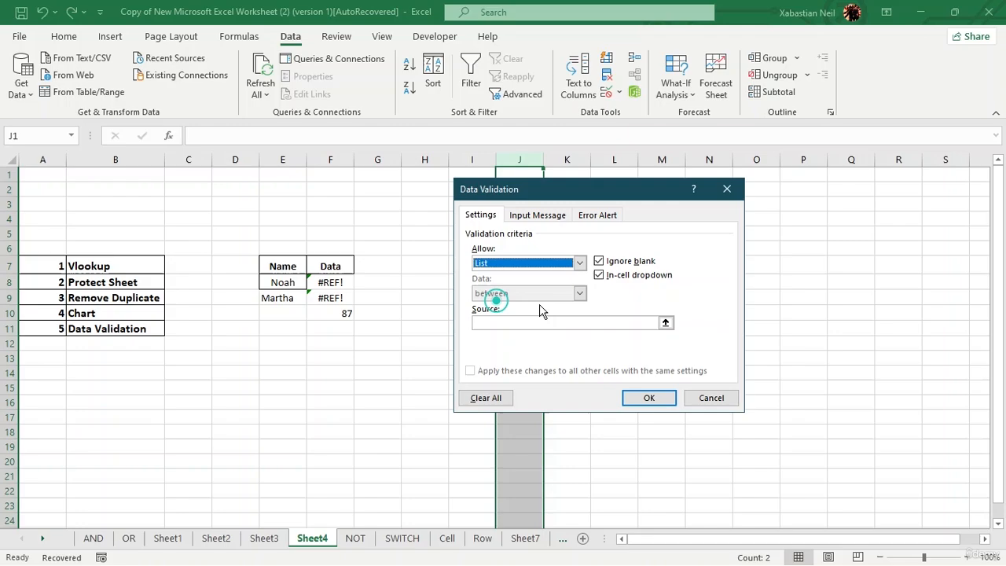
{"action": "left_click", "coordinate": [606, 322]}
{"action": "left_click", "coordinate": [666, 322]}
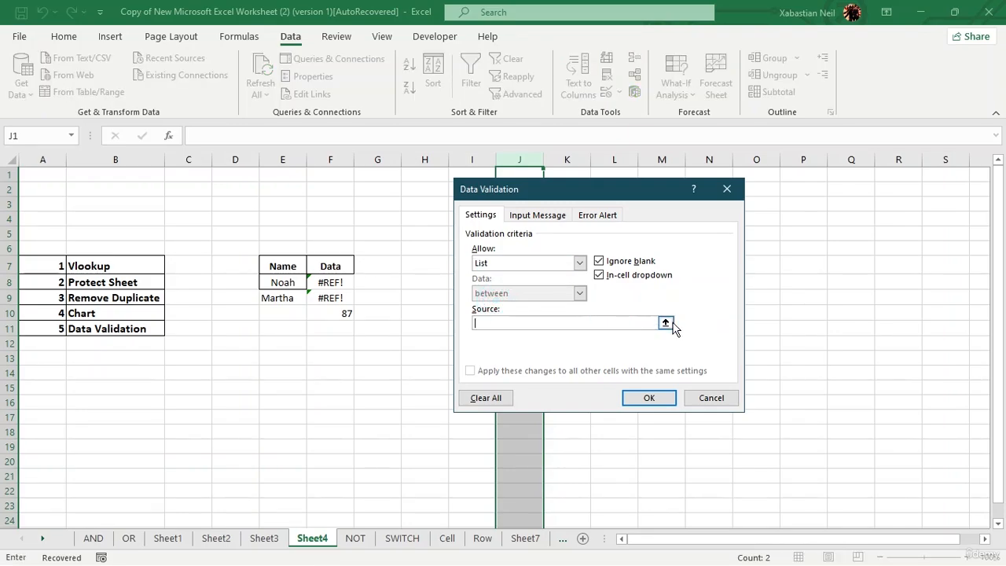
{"action": "left_click_drag", "start_coordinate": [284, 284], "coordinate": [287, 304]}
{"action": "key", "text": "Return"}
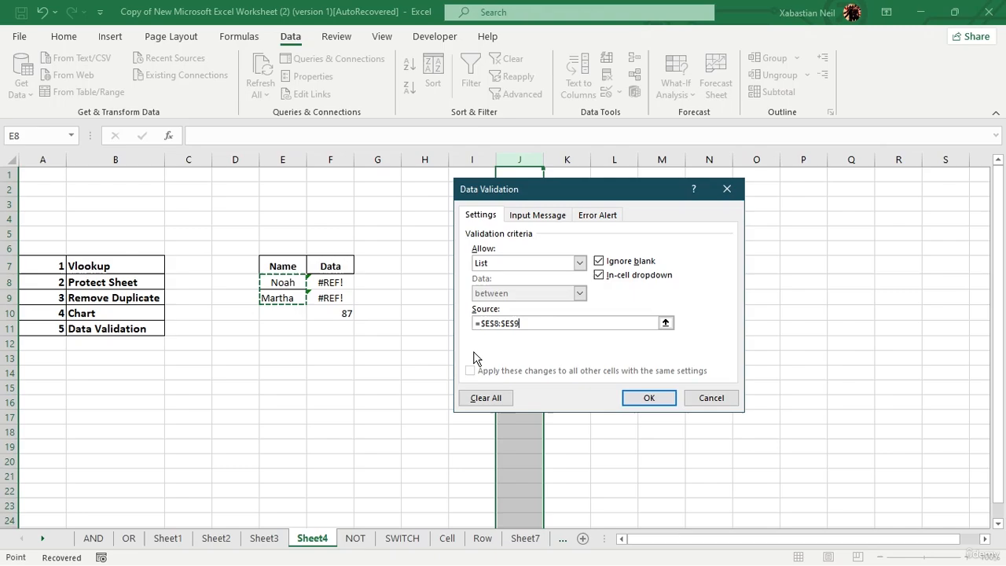
{"action": "left_click", "coordinate": [643, 391]}
Step: Fill J9 and J10 from their dropdowns with the first and second listed names
{"action": "left_click", "coordinate": [519, 297]}
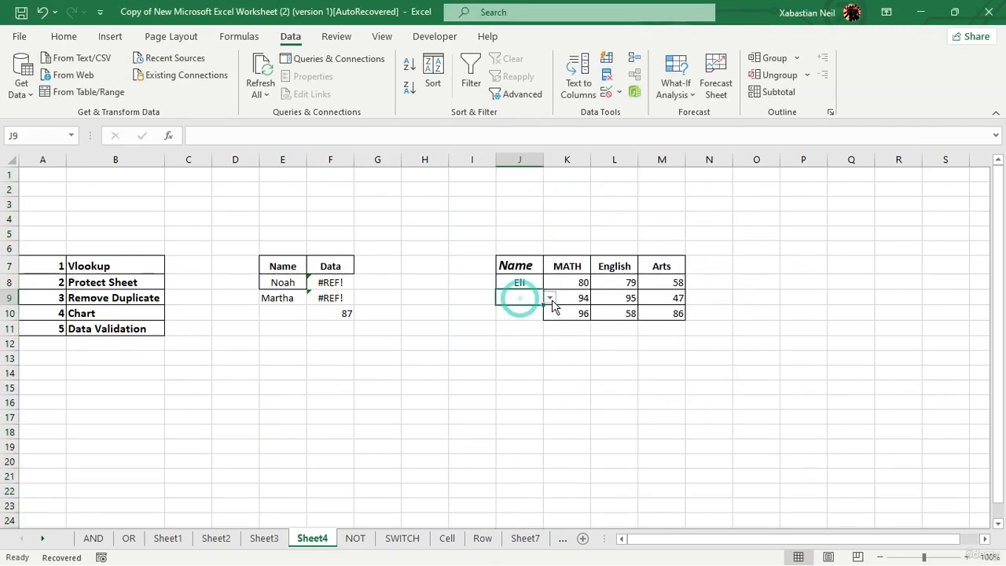
{"action": "left_click", "coordinate": [550, 298]}
{"action": "left_click", "coordinate": [522, 313]}
{"action": "left_click", "coordinate": [522, 313]}
{"action": "left_click", "coordinate": [550, 313]}
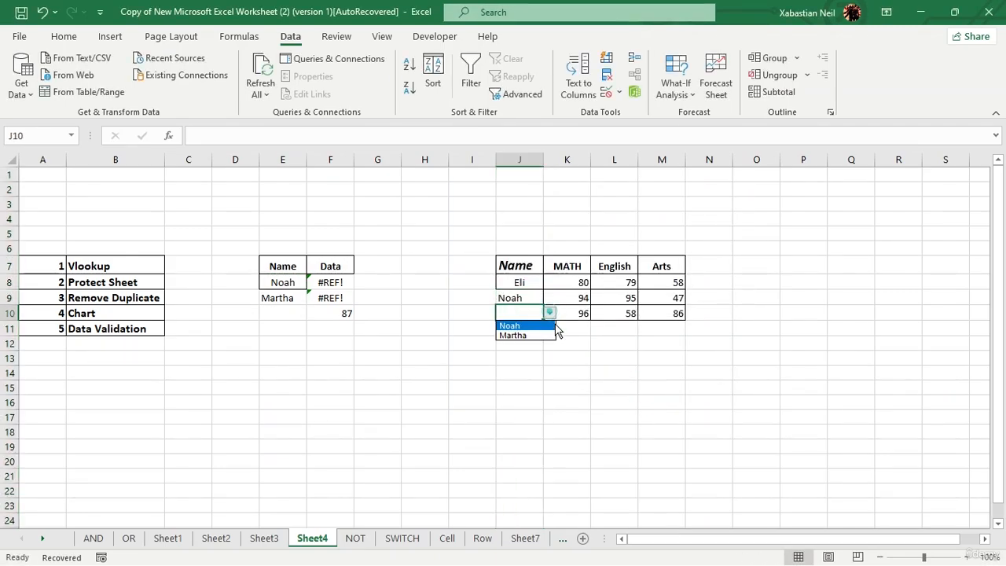
{"action": "left_click", "coordinate": [531, 335]}
Step: Change J9 and J8 to the second listed name, Martha, via their dropdowns
{"action": "left_click", "coordinate": [522, 300]}
{"action": "left_click", "coordinate": [552, 299]}
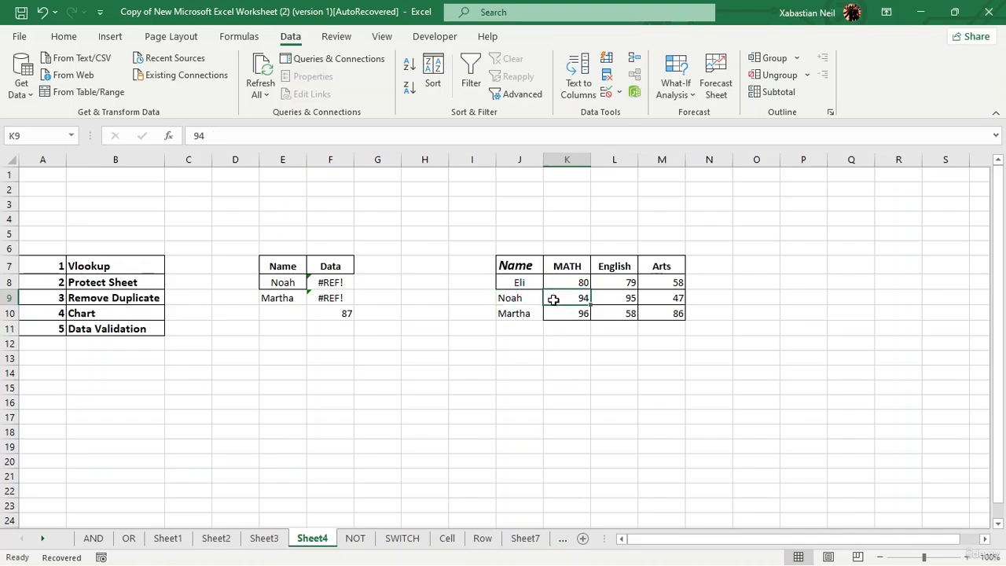
{"action": "left_click", "coordinate": [524, 299]}
{"action": "left_click", "coordinate": [550, 299]}
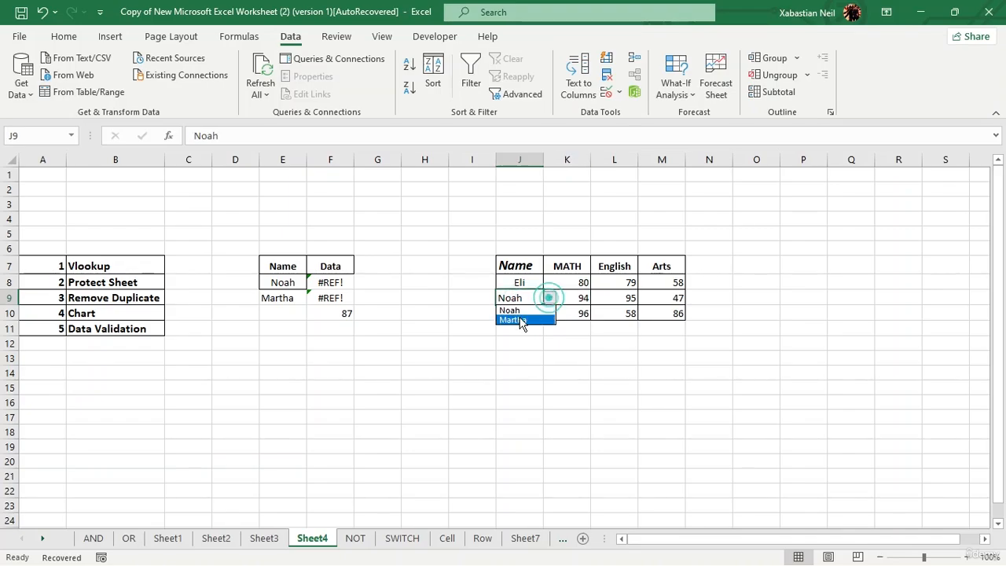
{"action": "left_click", "coordinate": [521, 322]}
{"action": "left_click", "coordinate": [523, 283]}
{"action": "left_click", "coordinate": [550, 283]}
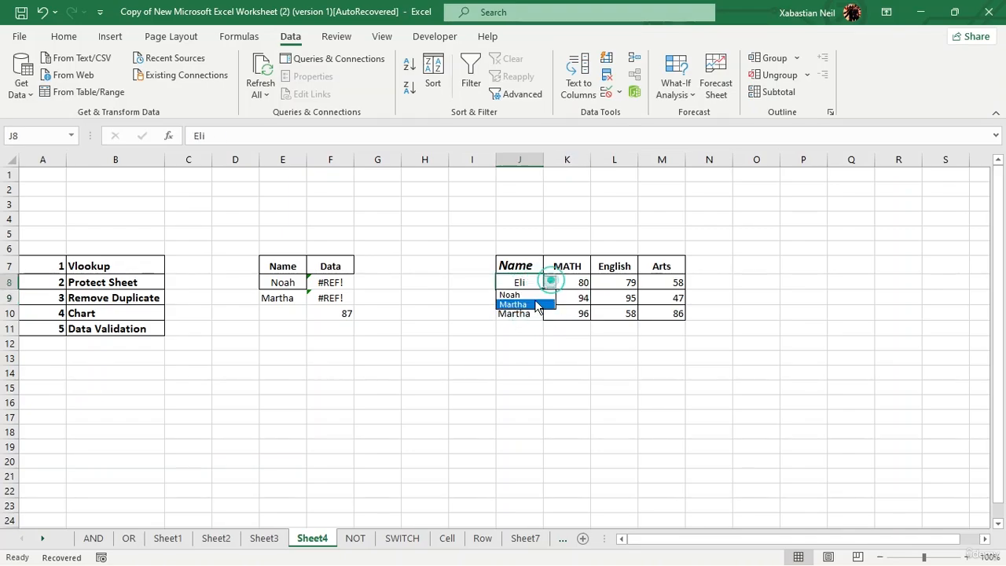
{"action": "left_click", "coordinate": [533, 305]}
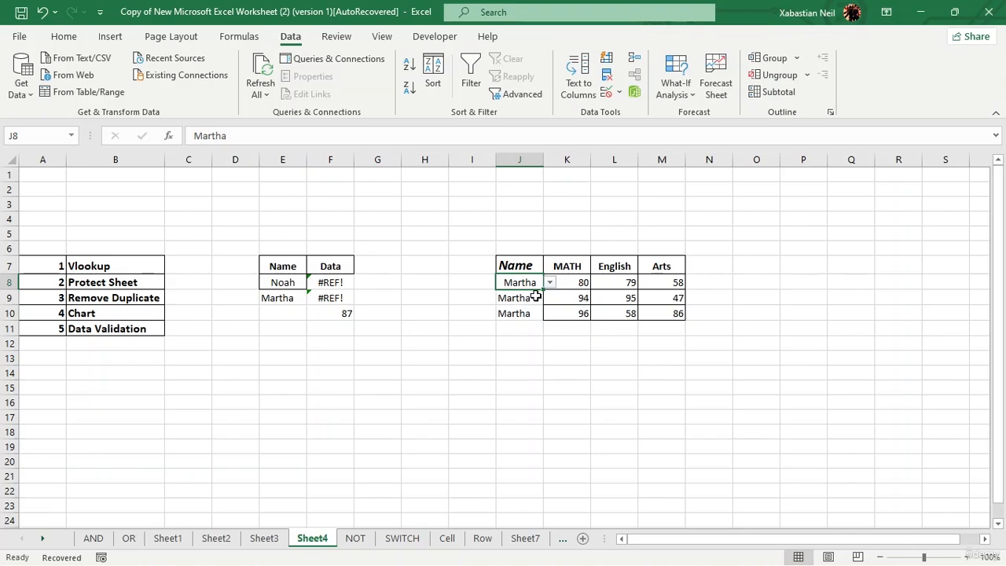